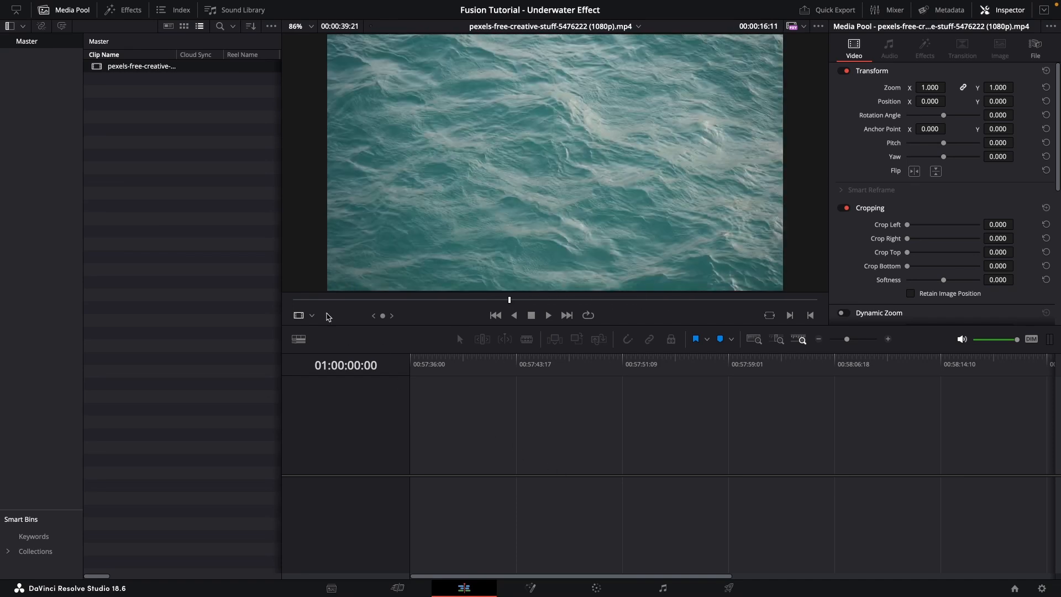
Create a Fusion composition named UnderwaterEffect on the Fusion page and open it.
left_click(531, 588)
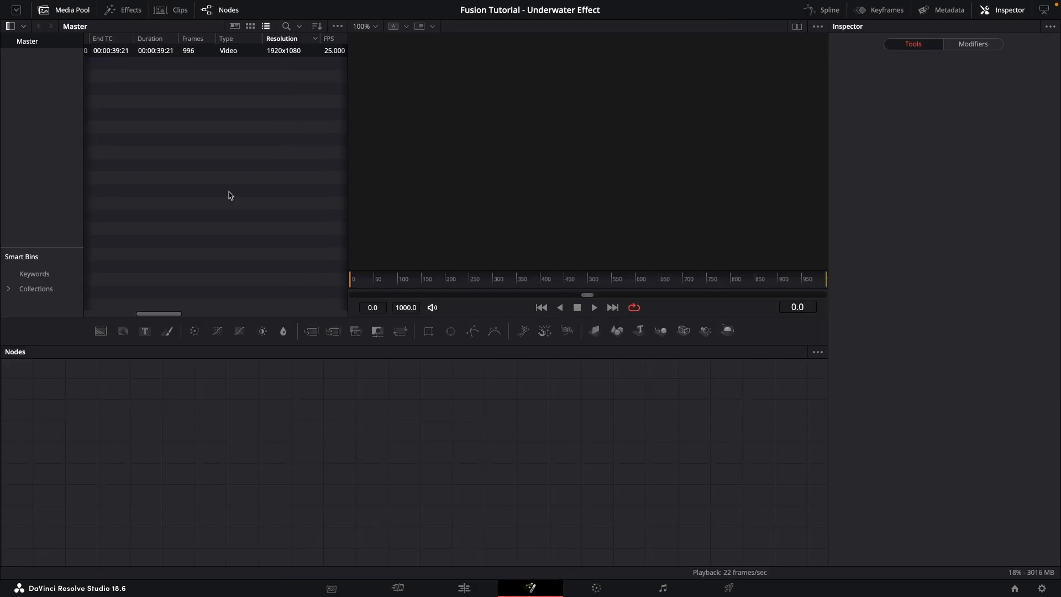
scroll(146, 127, "left", 10)
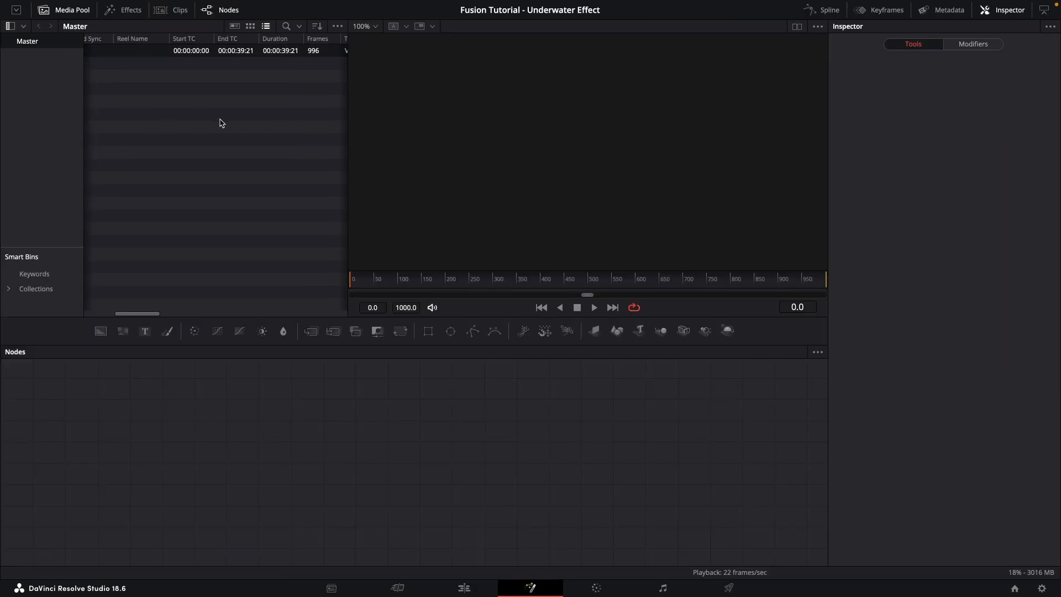
right_click(165, 125)
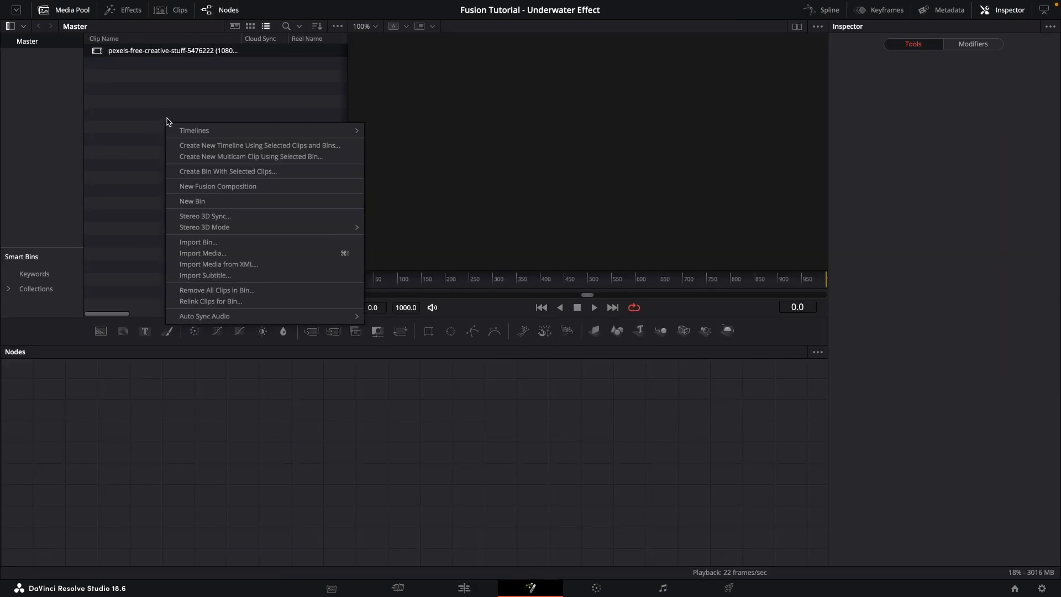
left_click(221, 187)
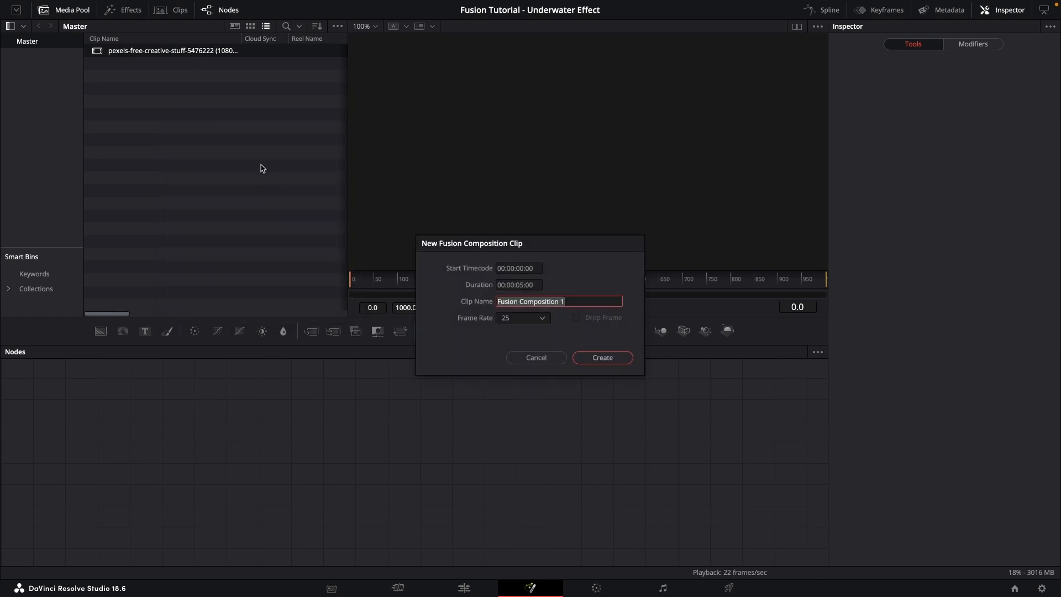
type("UnderwaterEffect")
left_click(520, 284)
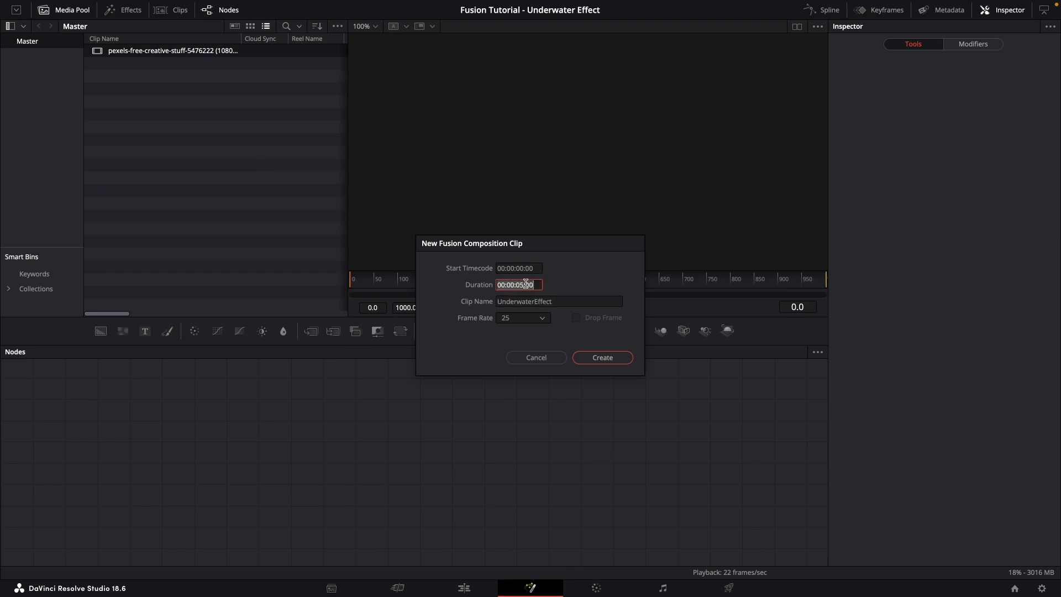
left_click(607, 359)
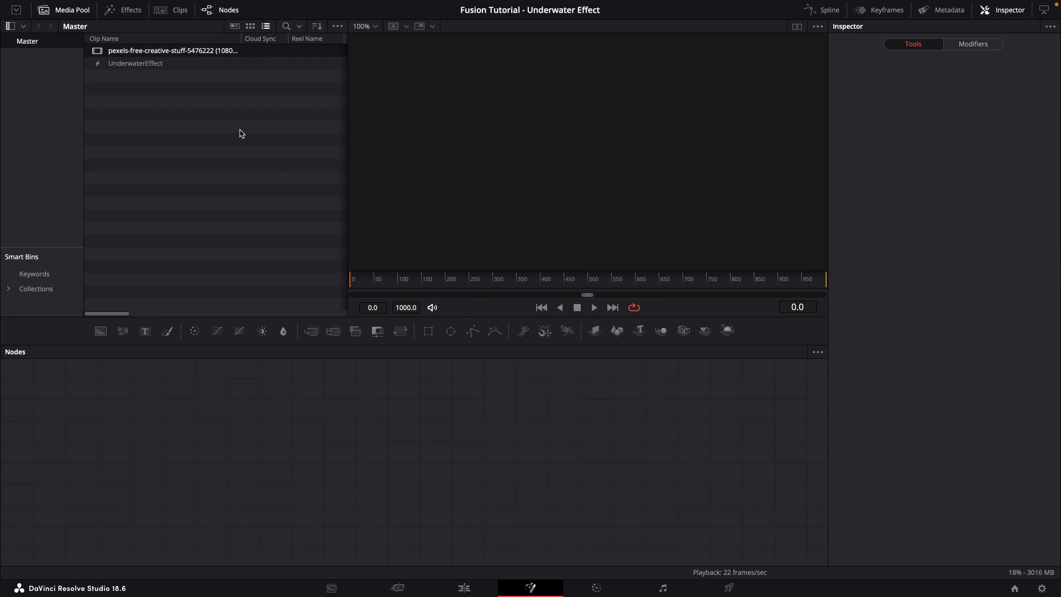
double_click(98, 66)
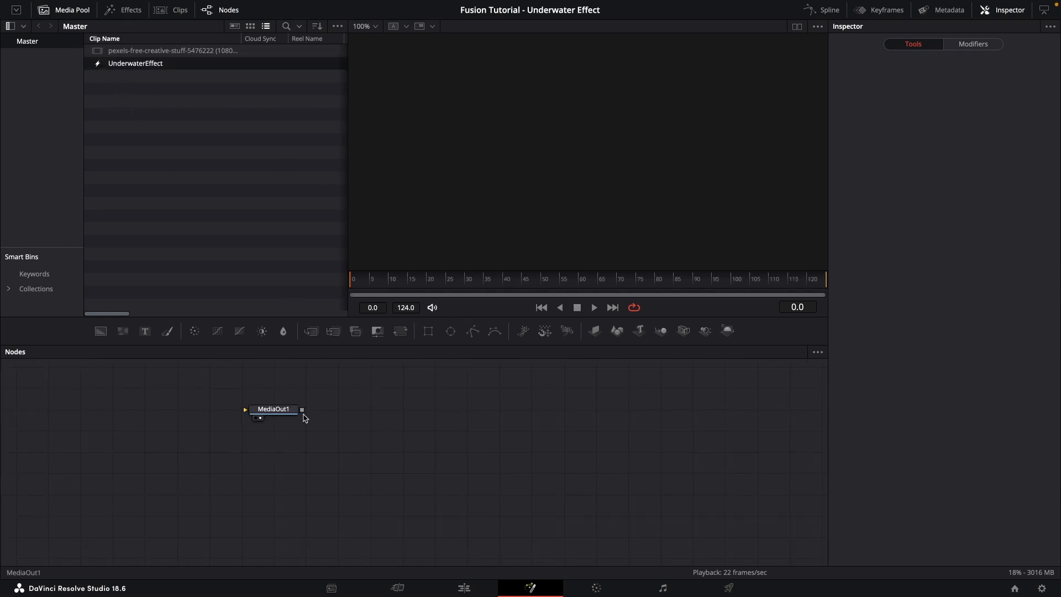
Add a Background node connected to MediaOut1 and show its image resolution settings.
left_click_drag(367, 444, 555, 470)
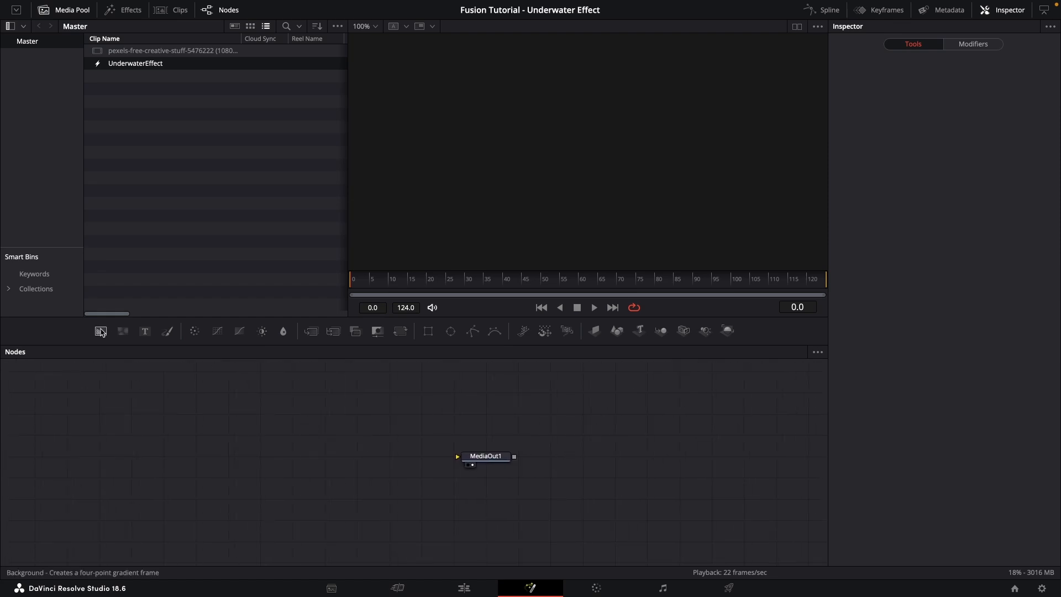
left_click_drag(100, 335, 535, 460)
scroll(551, 185, "down", 2)
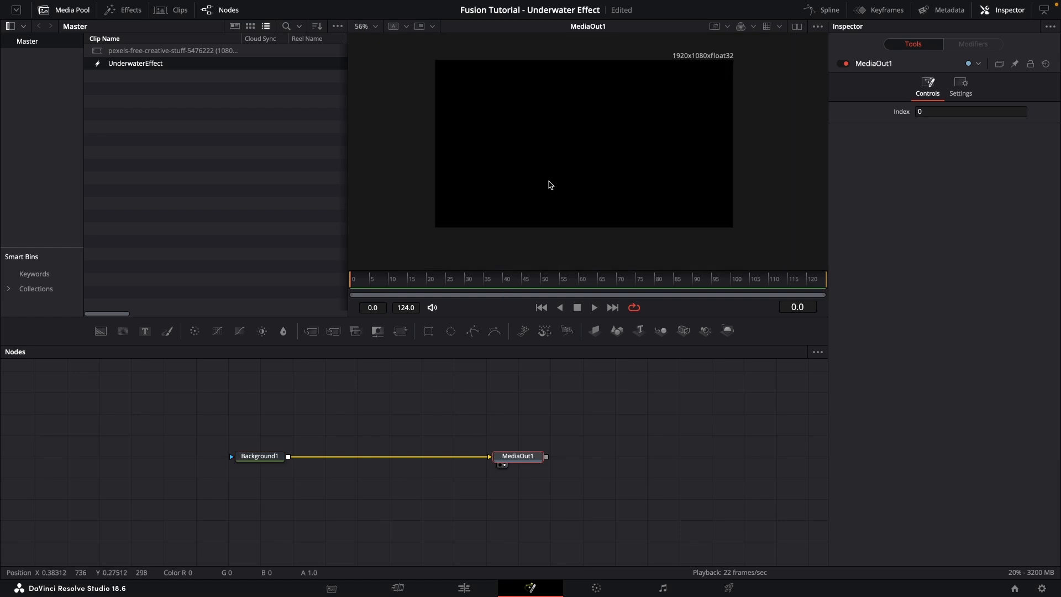
left_click(263, 459)
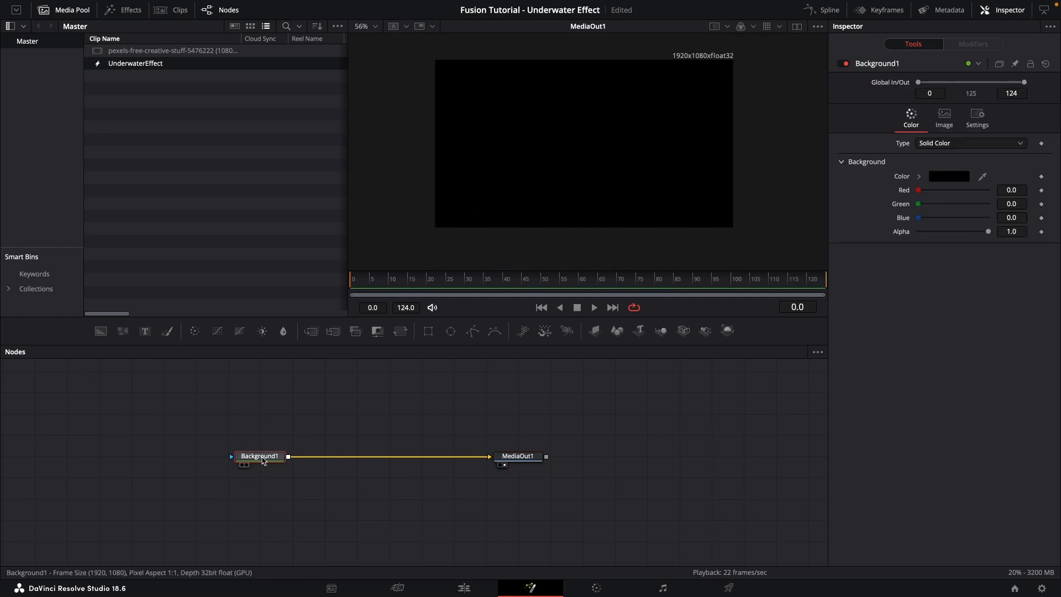
left_click(944, 117)
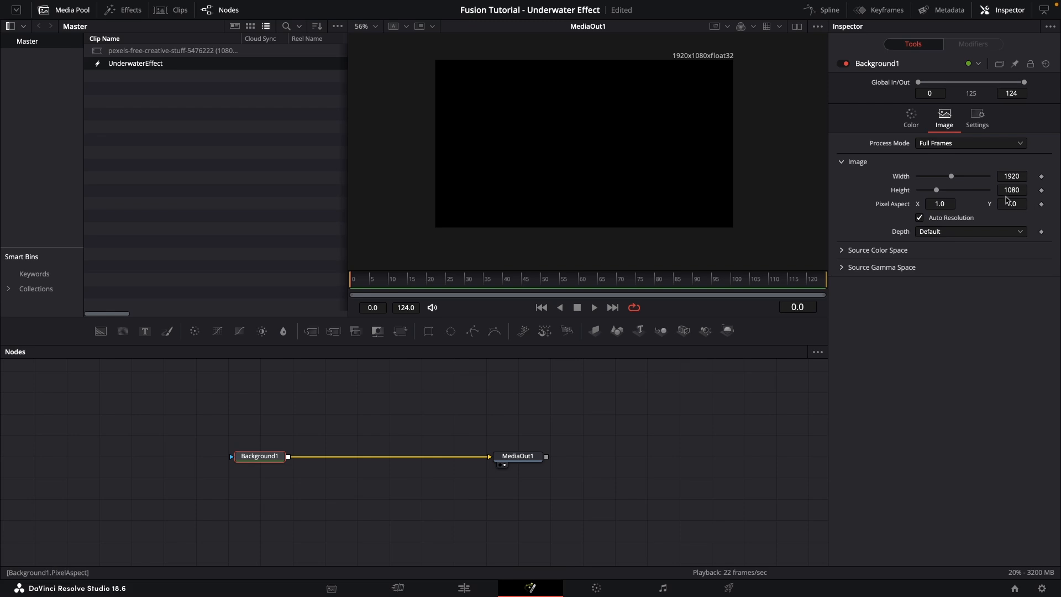
Add the pexels-free-creative-stuff-5476222 ocean clip to the node graph above the Background1 connection.
left_click(436, 374)
left_click_drag(116, 57, 356, 398)
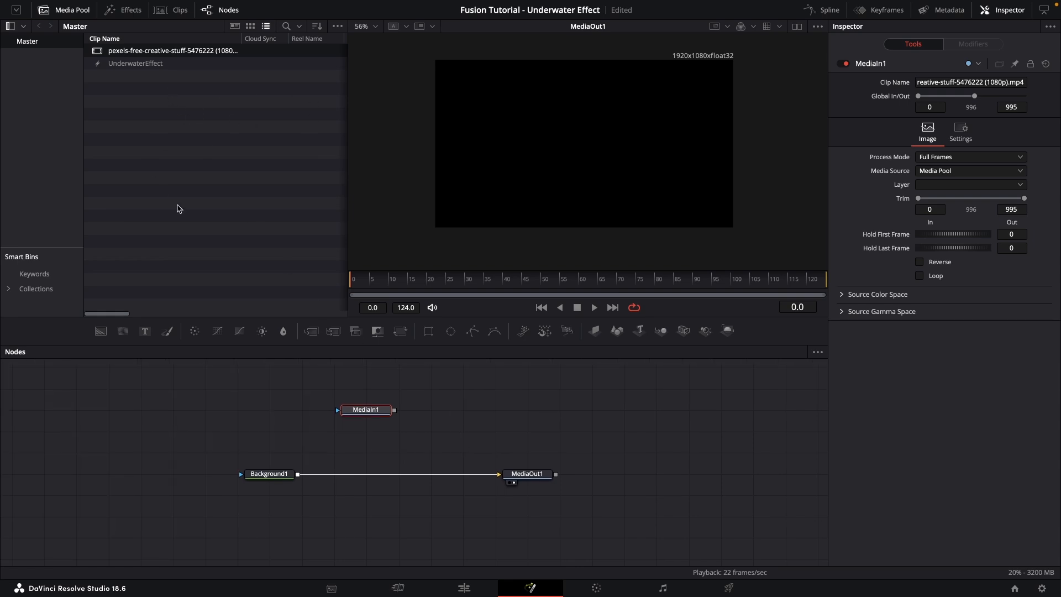
Hide the media pool, then enlarge the viewer area with the image fitted to it.
left_click(67, 10)
key("ctrl+f")
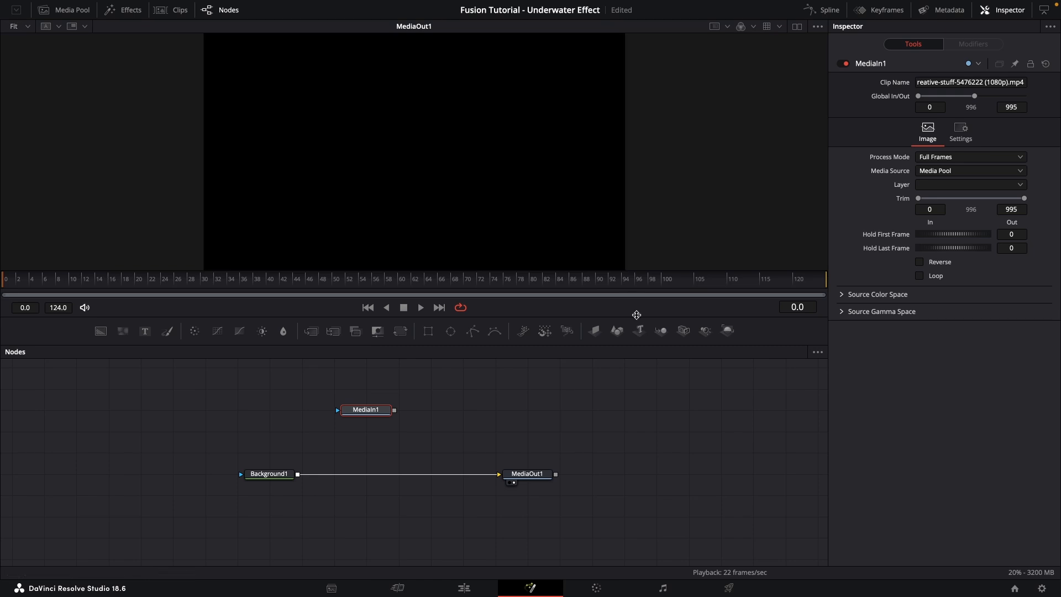
left_click_drag(638, 318, 638, 359)
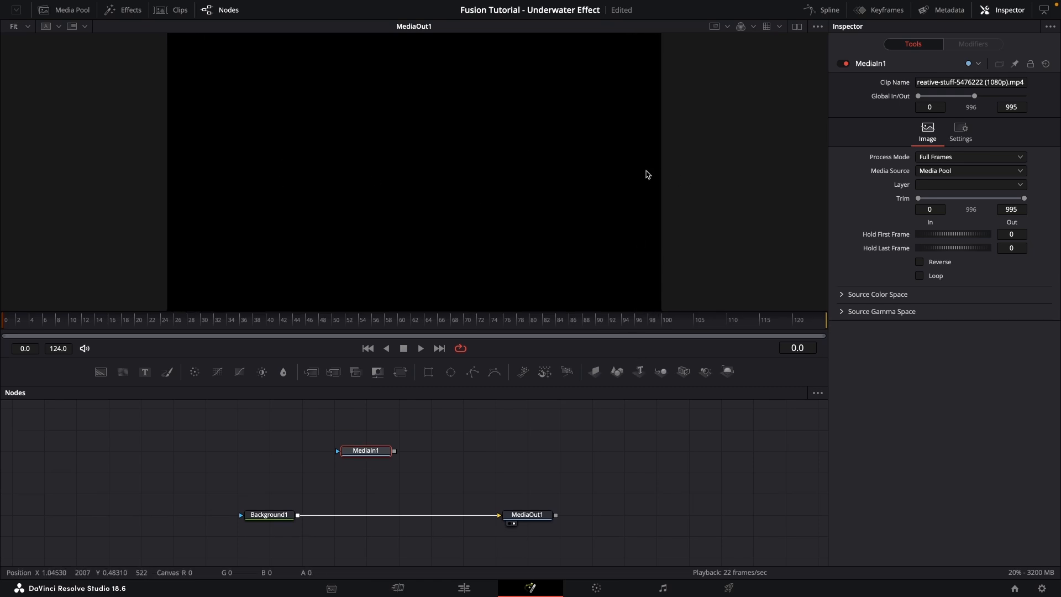
left_click(797, 26)
left_click(797, 26)
scroll(458, 485, "down", 2)
left_click(441, 450)
scroll(421, 464, "up", 1)
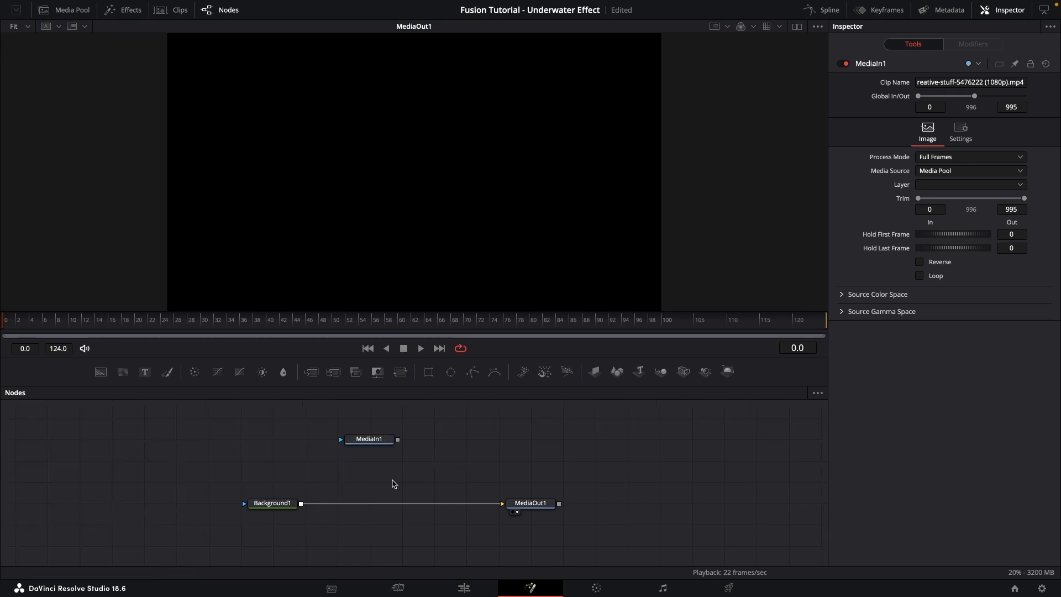
Insert a Merge node between Background1 and MediaOut1 and connect MediaIn1 to it as foreground, placed directly above.
left_click(388, 440)
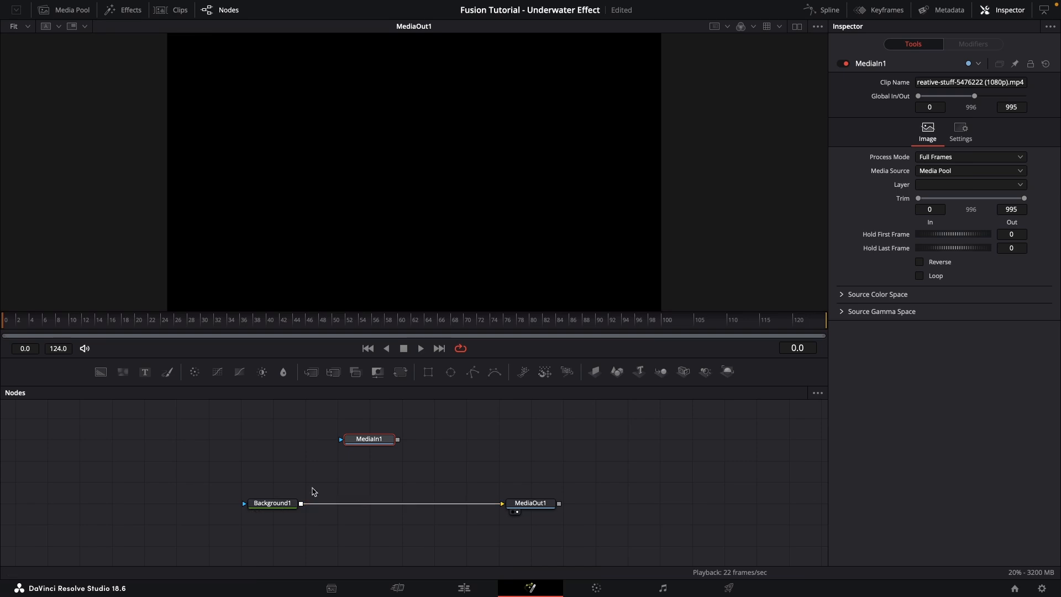
left_click_drag(314, 375, 385, 503)
left_click_drag(397, 440, 402, 503)
left_click_drag(369, 439, 402, 439)
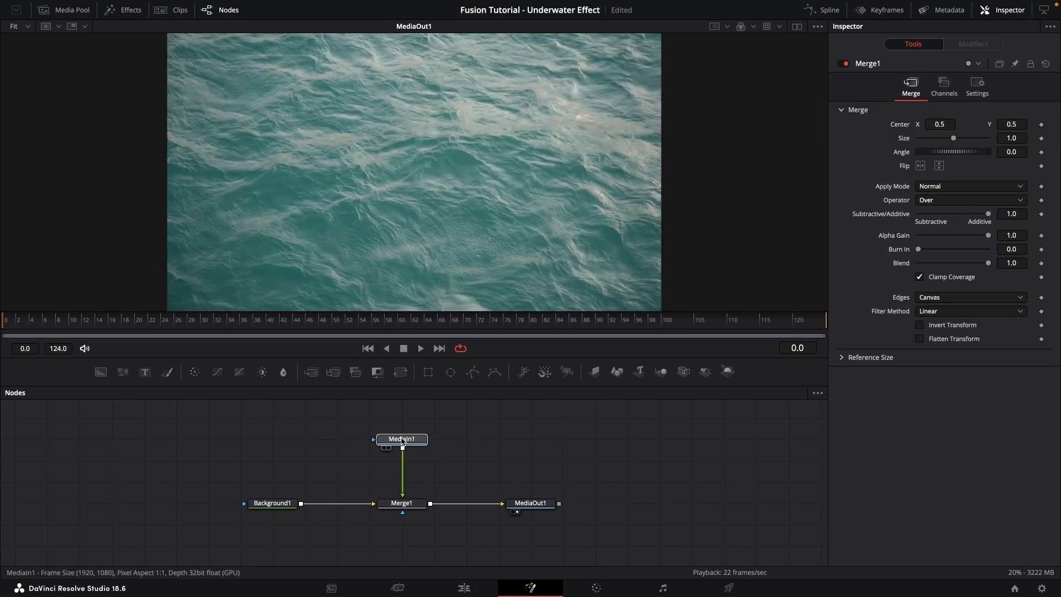
Delete the Merge node and recreate it by linking MediaIn1's output directly to Background1's output.
left_click_drag(446, 473, 373, 524)
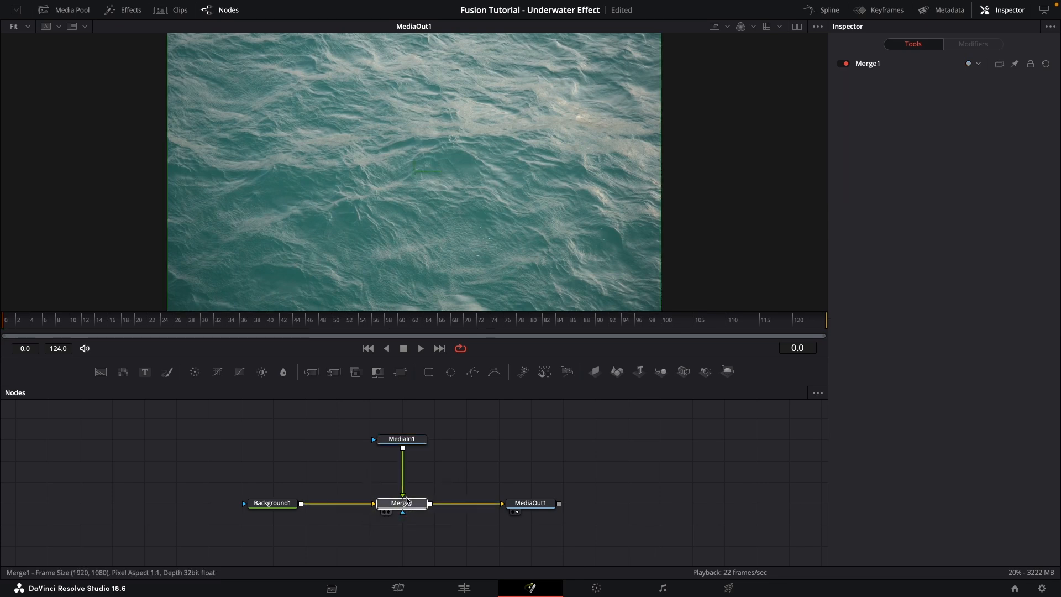
key("Delete")
left_click_drag(430, 439, 301, 504)
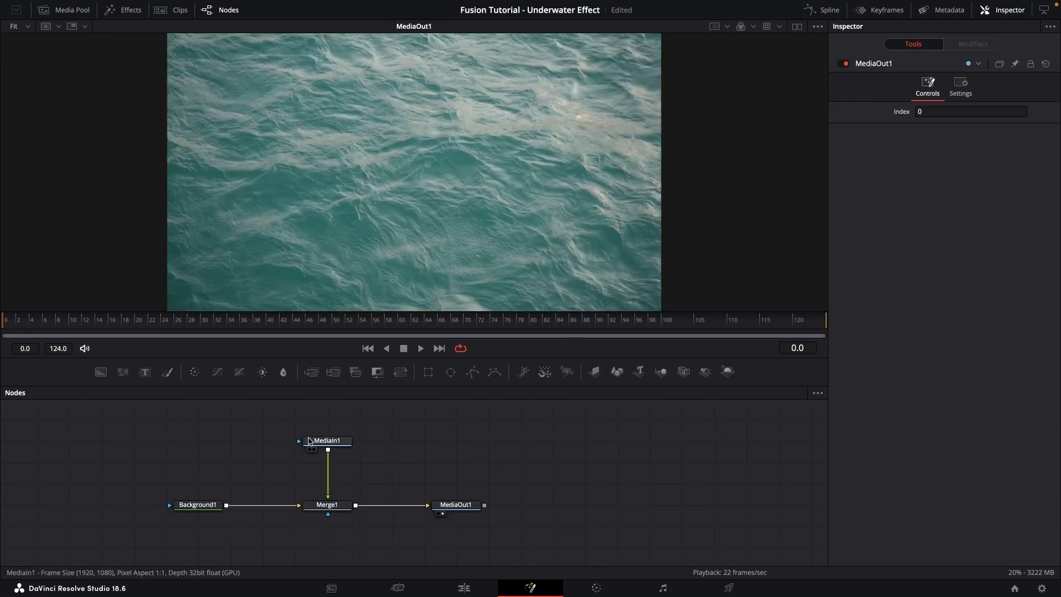
Add a Text+ node and merge it over the ocean clip between Merge1 and MediaOut1, spacing the nodes out.
left_click_drag(518, 468, 586, 462)
left_click(525, 503)
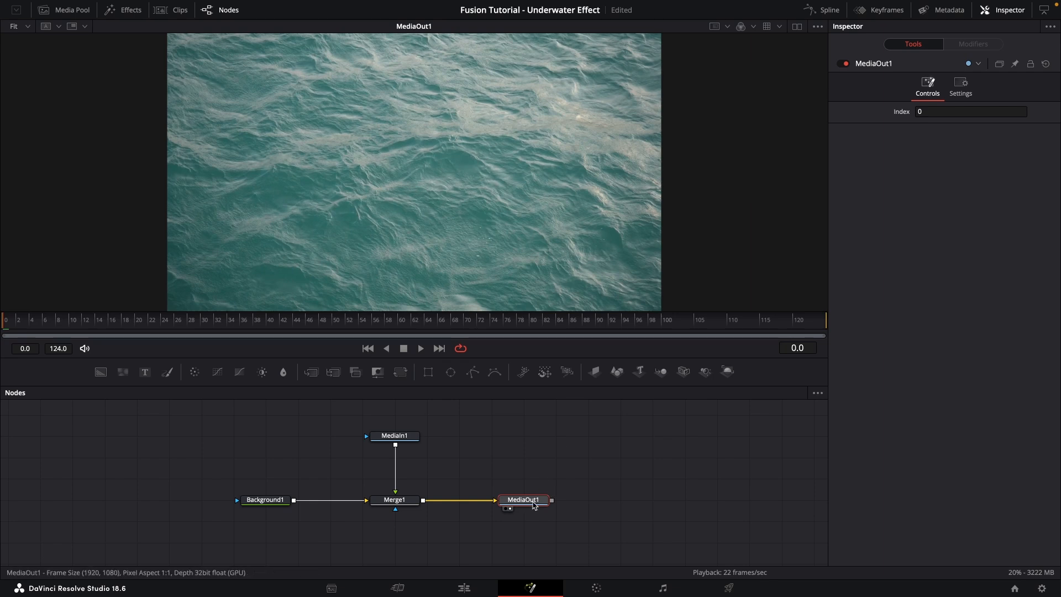
left_click_drag(512, 459, 470, 464)
left_click_drag(485, 507, 523, 508)
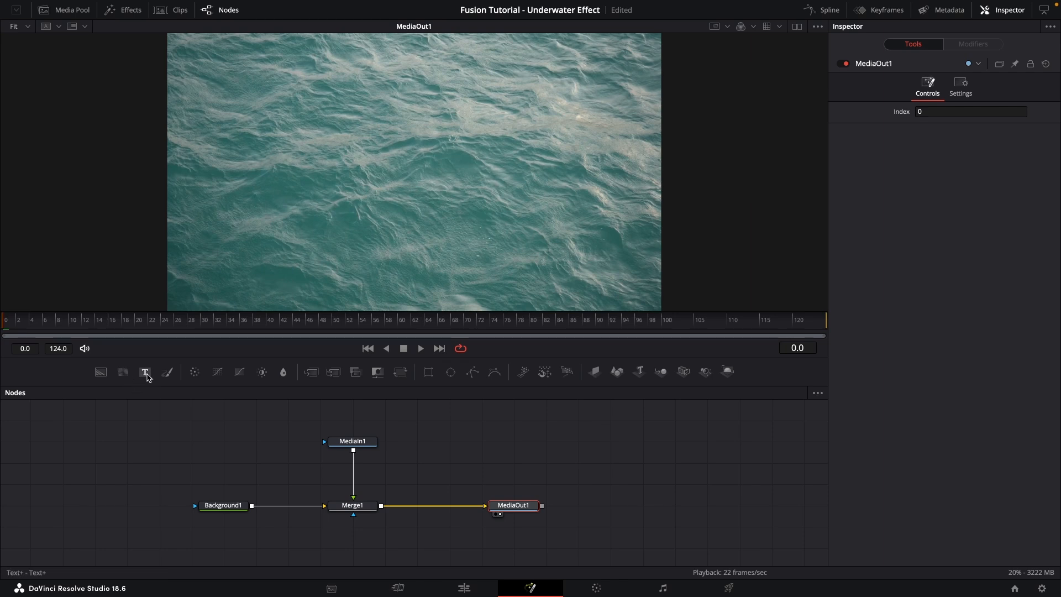
left_click_drag(146, 375, 450, 442)
left_click_drag(509, 517, 543, 517)
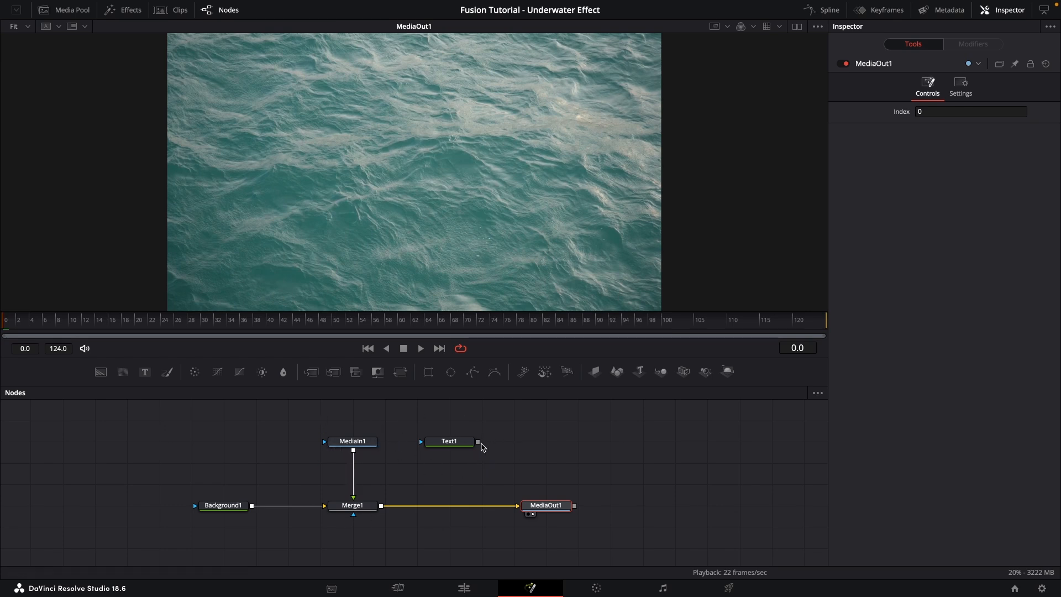
left_click_drag(478, 442, 380, 507)
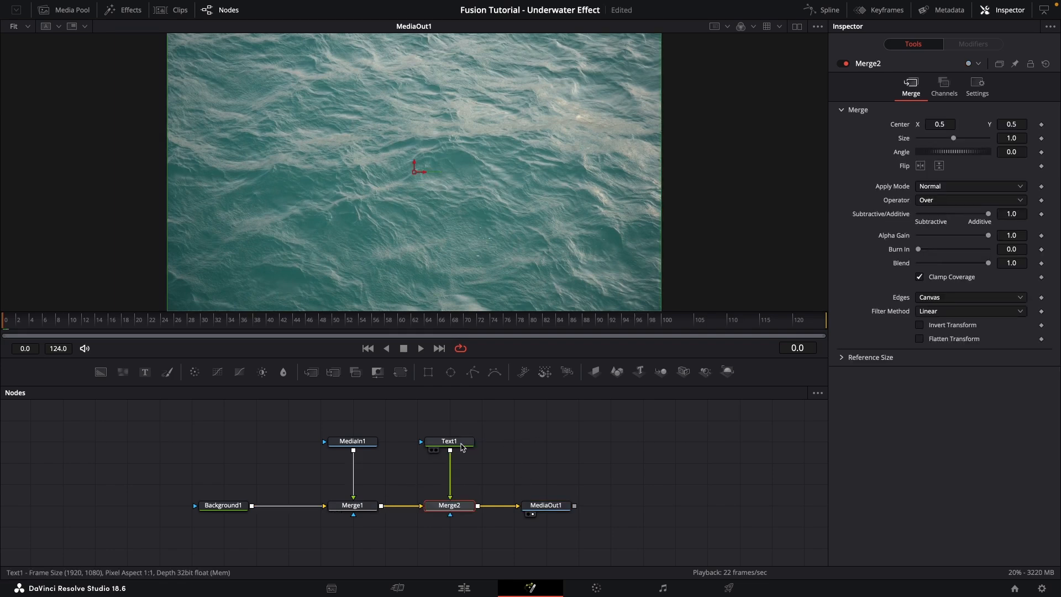
Set the Text1 node's text to OCEAN in the Coop Bold font at size 0.3465.
left_click(462, 445)
left_click(896, 178)
type("OCEAN")
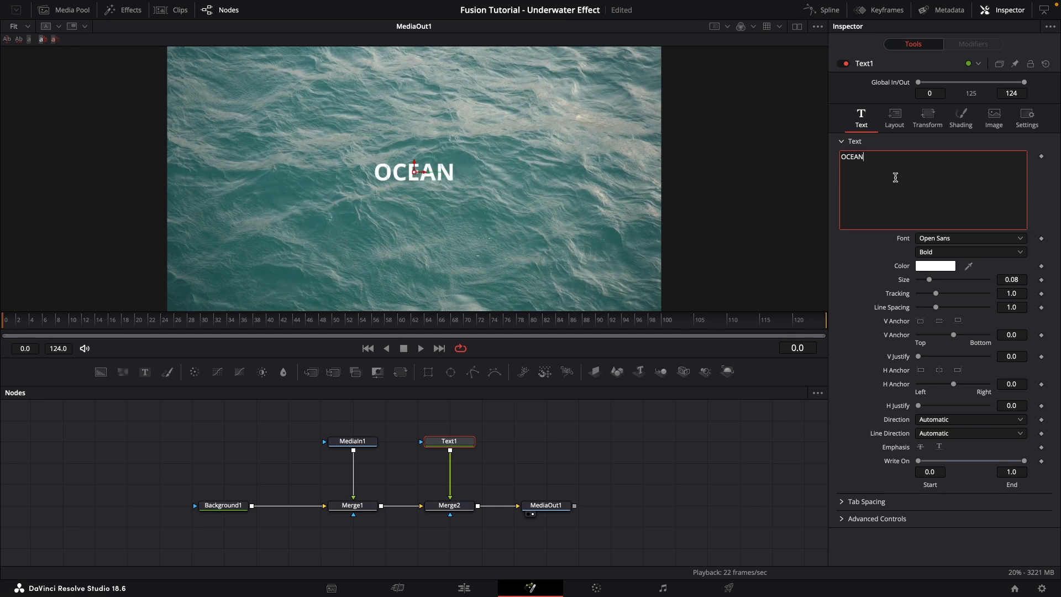
left_click(945, 238)
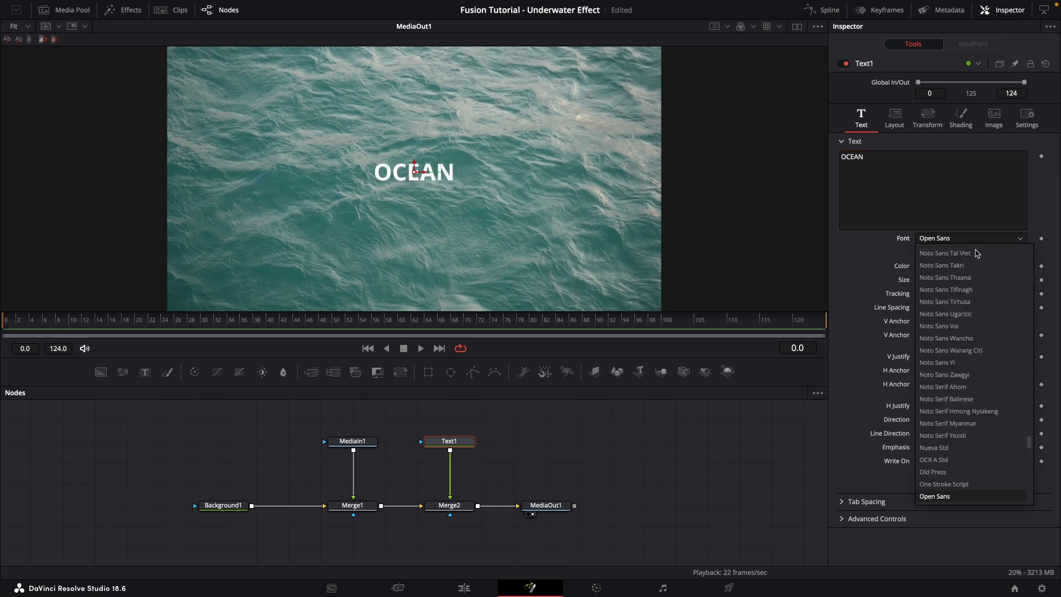
left_click(943, 296)
left_click_drag(930, 280, 967, 280)
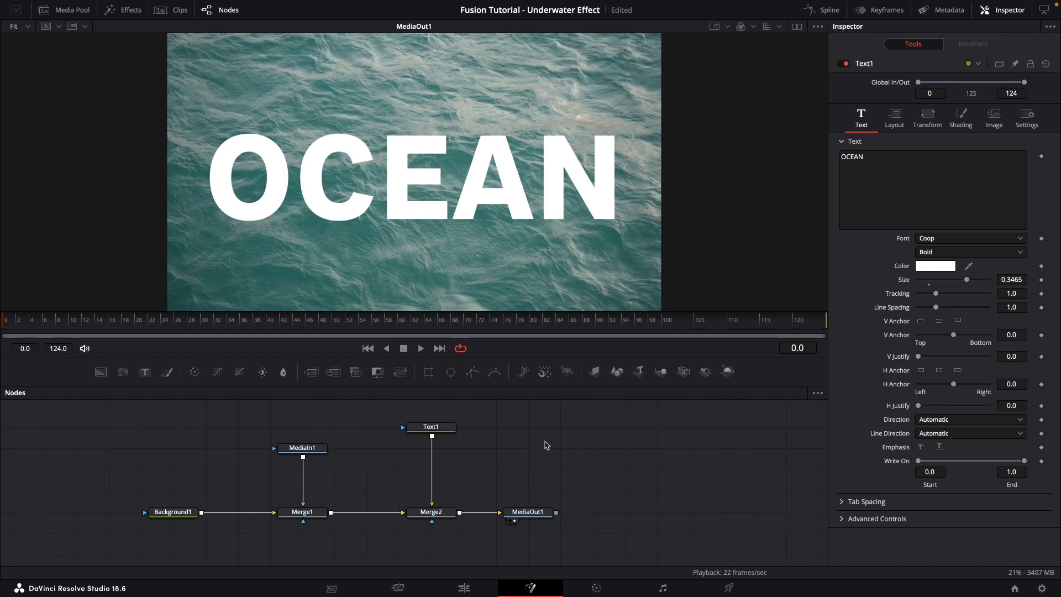
Search the tool list for Displace and add a Displace node to the graph.
key("shift+space")
type("displace")
key("BackSpace")
key("BackSpace")
key("BackSpace")
key("BackSpace")
key("BackSpace")
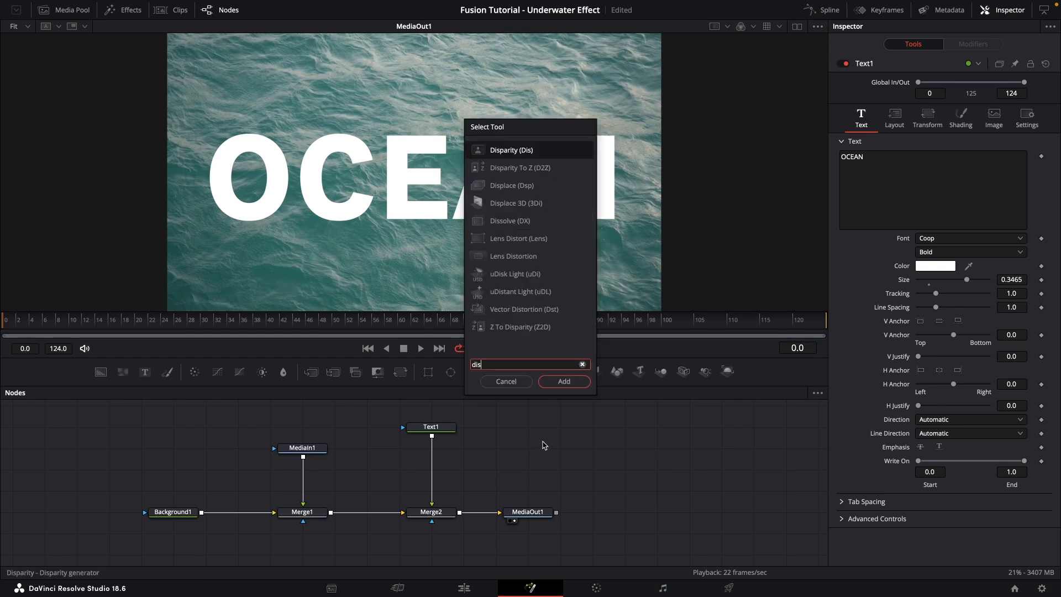
key("Down")
key("Down")
key("Return")
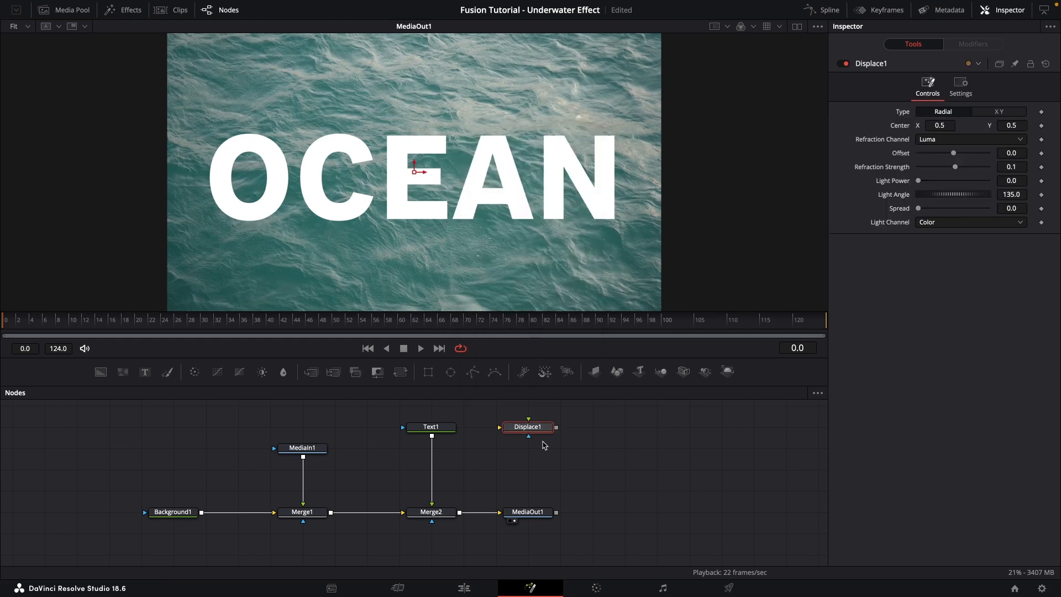
Insert the Displace1 node into the connection between Text1 and Merge2.
left_click_drag(531, 428, 466, 471)
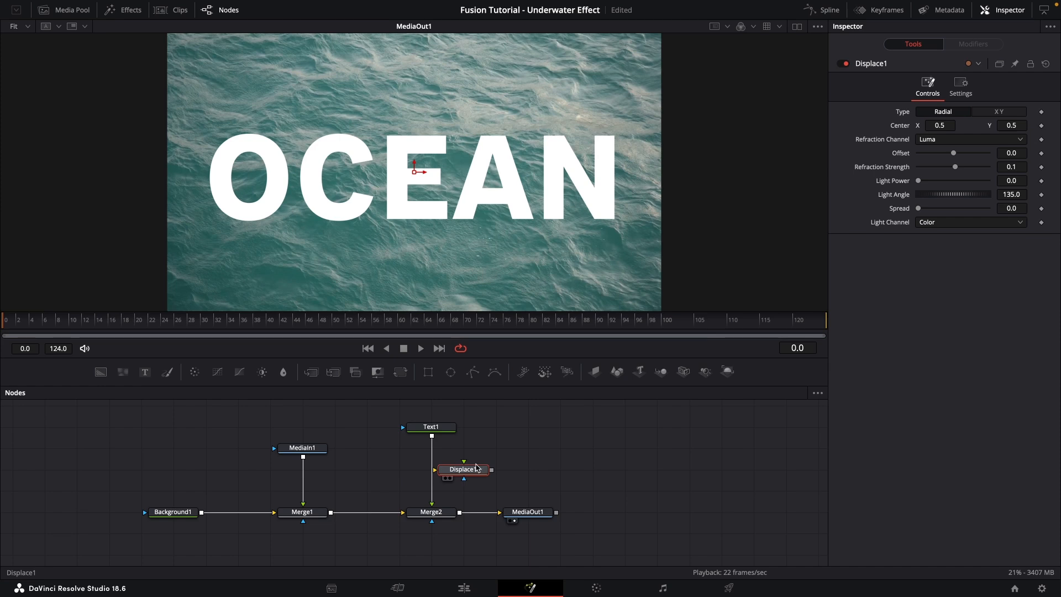
left_click_drag(477, 468, 435, 474)
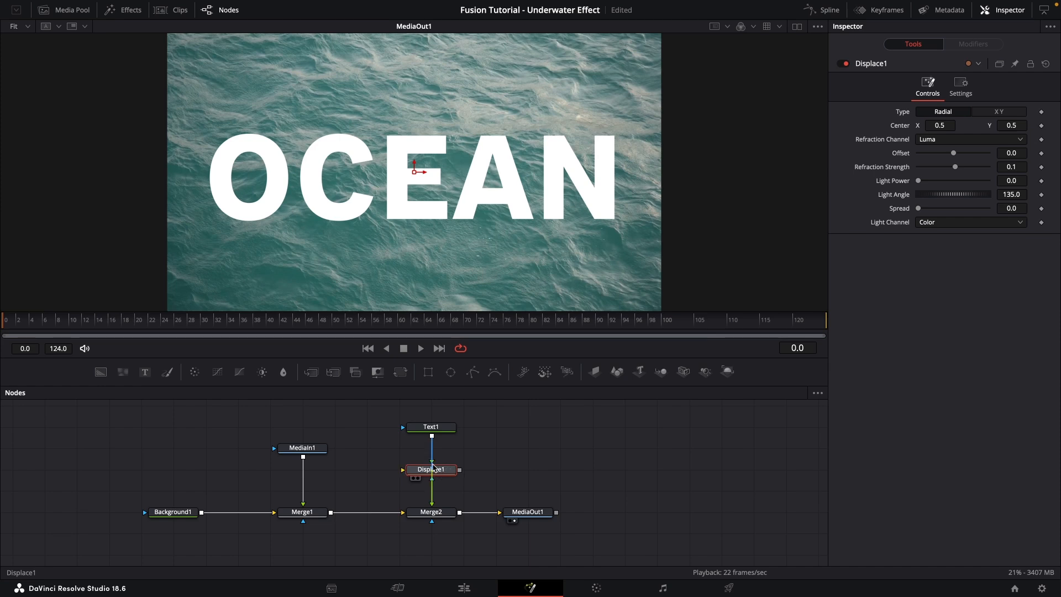
mouse_move(433, 473)
left_mouse_down()
mouse_move(466, 477)
mouse_move(434, 477)
left_mouse_up()
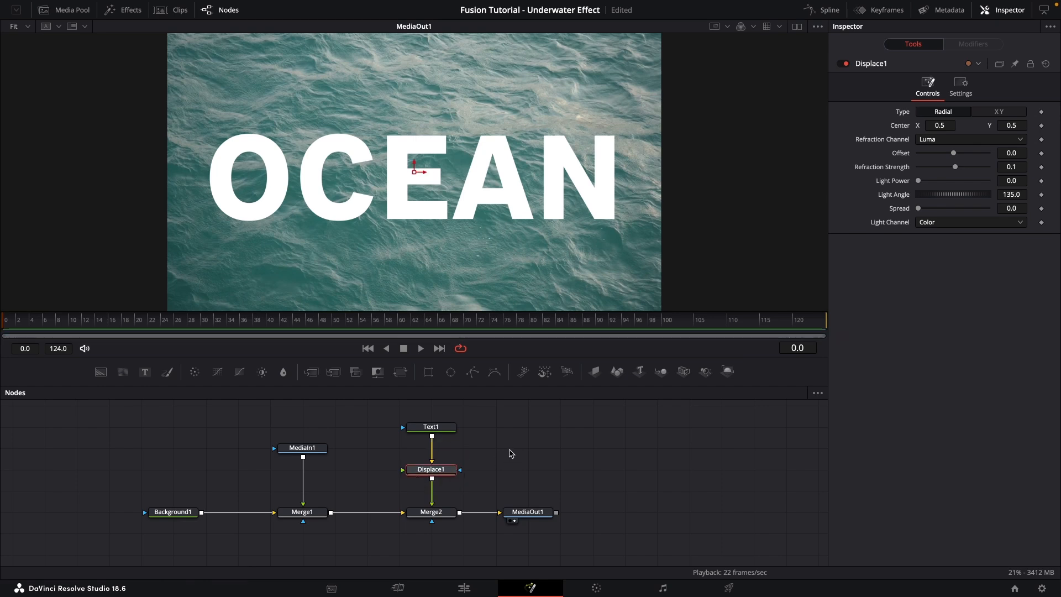
Show the MediaIn1 node's ocean footage on its own in the viewer.
scroll(502, 465, "up", 5)
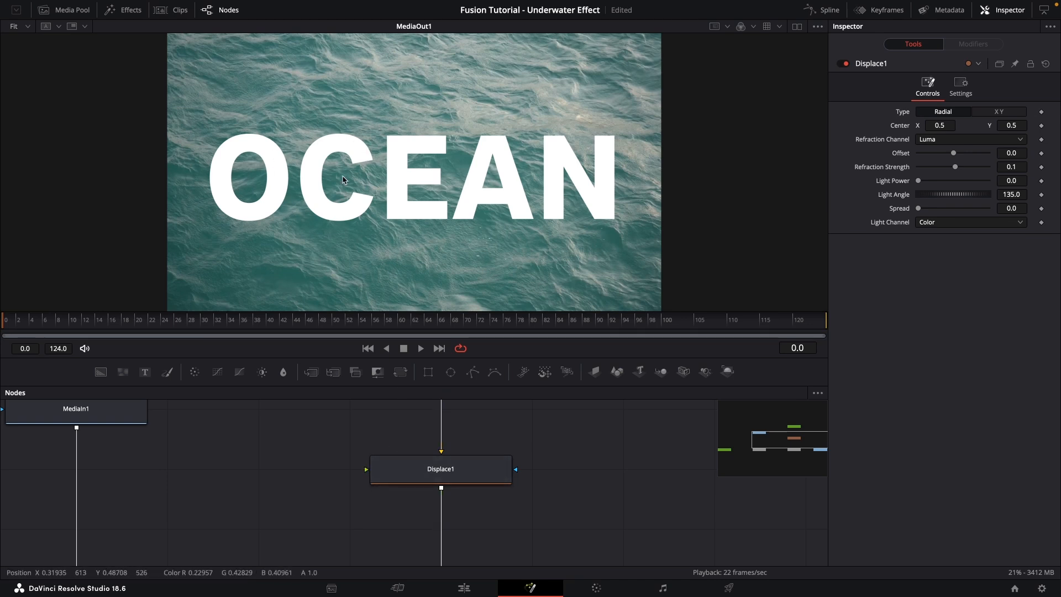
scroll(562, 463, "down", 3)
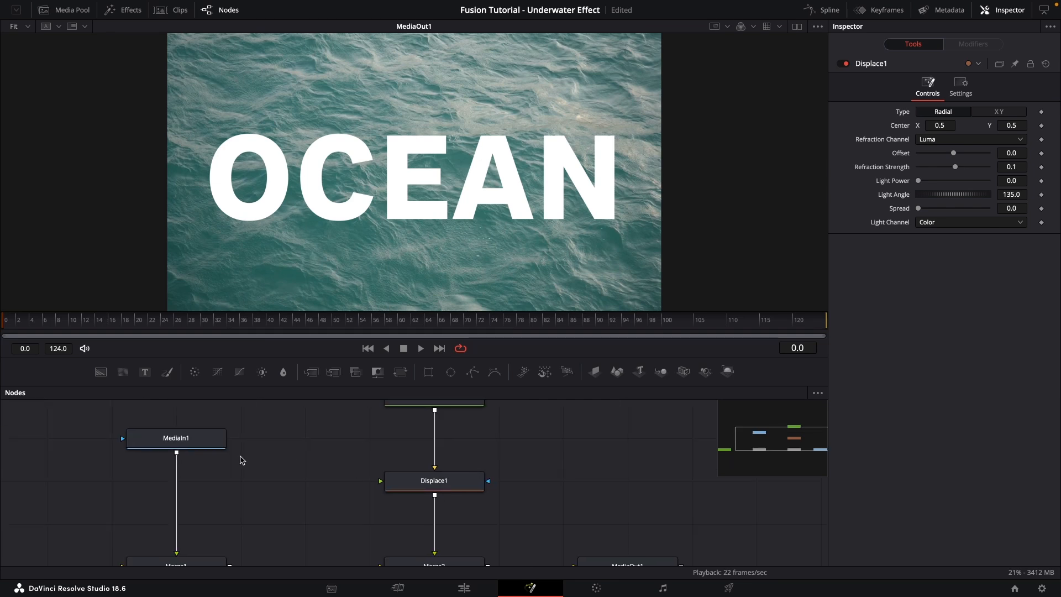
left_click(190, 441)
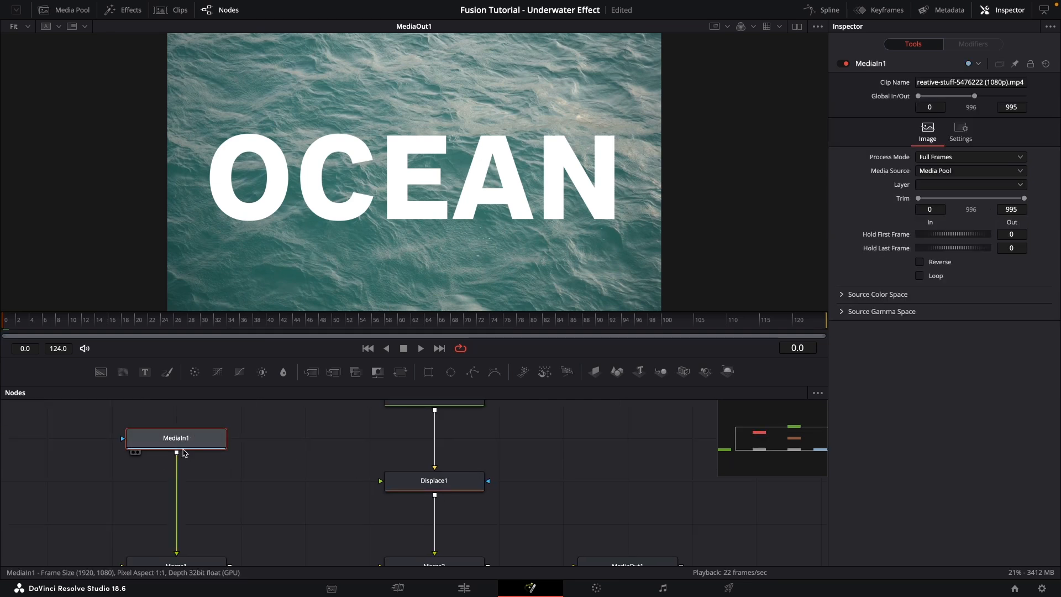
key("2")
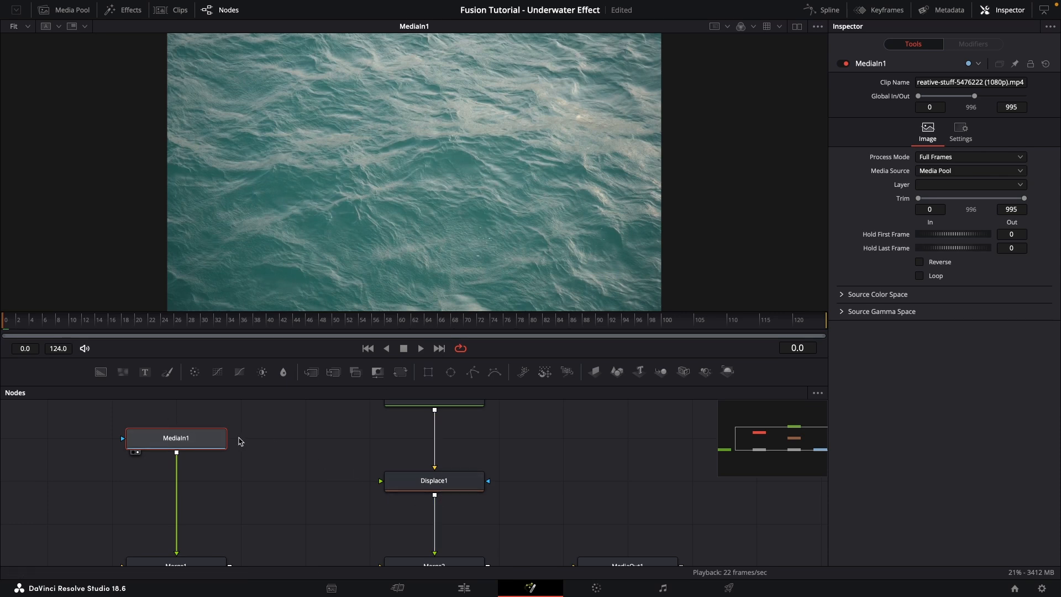
Connect MediaIn1's output to Displace1's foreground input and insert a ColorCorrector node into that connection.
left_click(276, 452)
left_click_drag(177, 452, 381, 484)
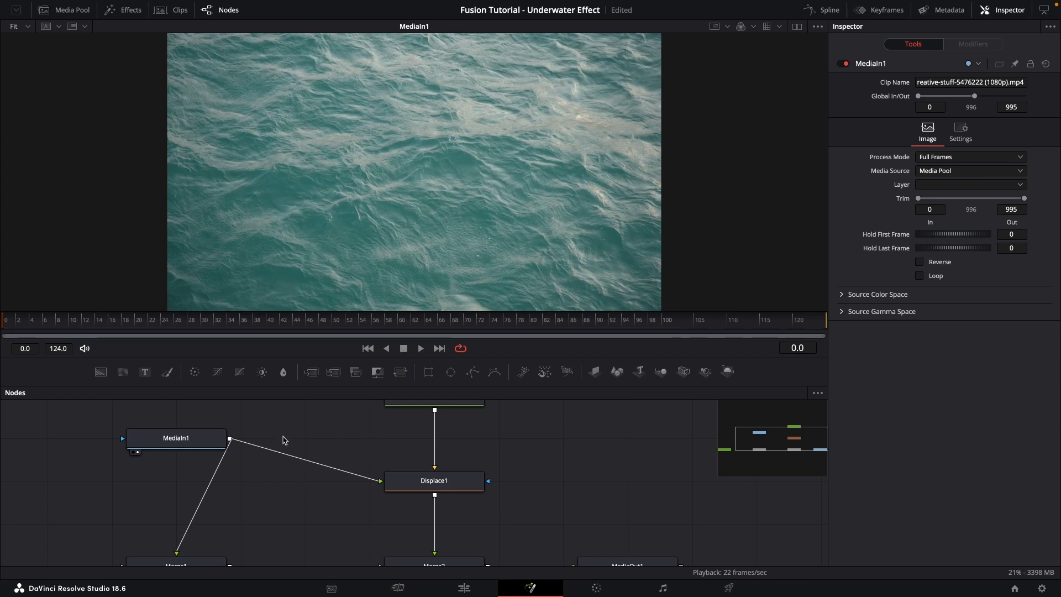
left_click_drag(197, 375, 305, 463)
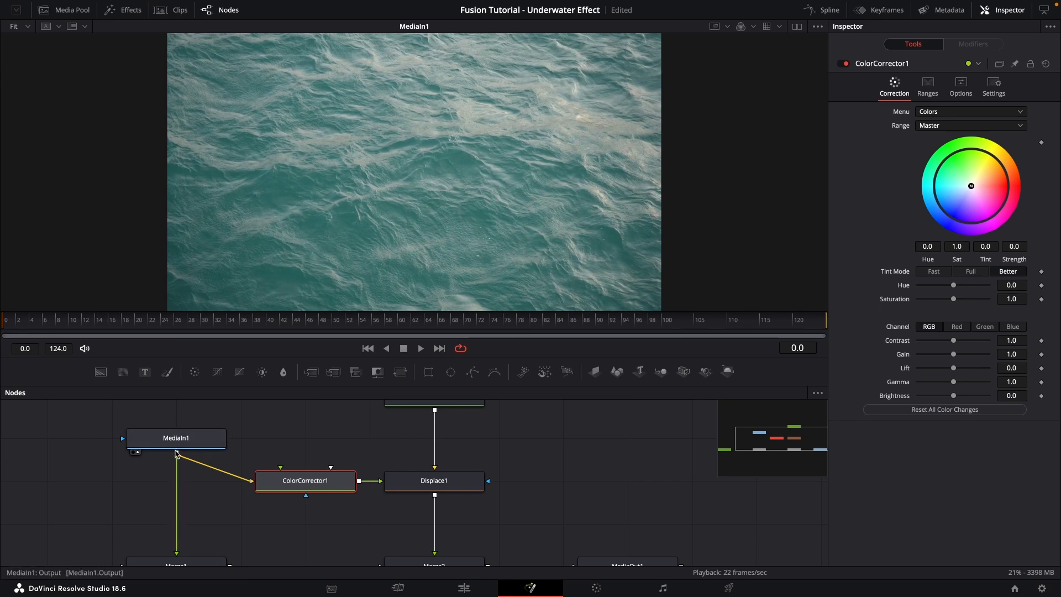
Show the ColorCorrector1 node in the viewer and set its Saturation to 0.0.
left_click_drag(488, 483, 540, 455)
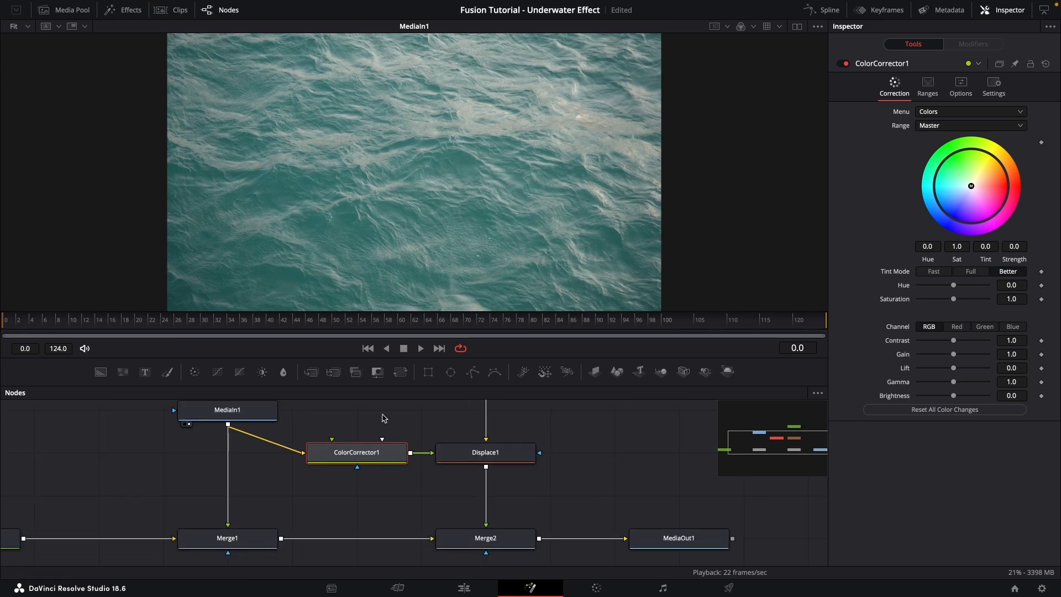
key("2")
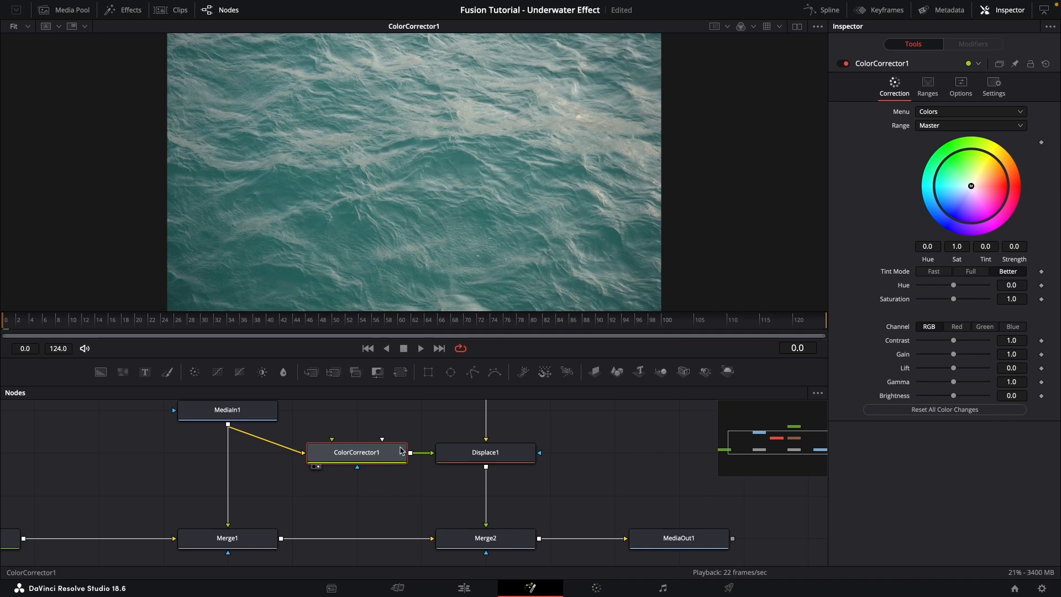
left_click_drag(403, 447, 385, 466)
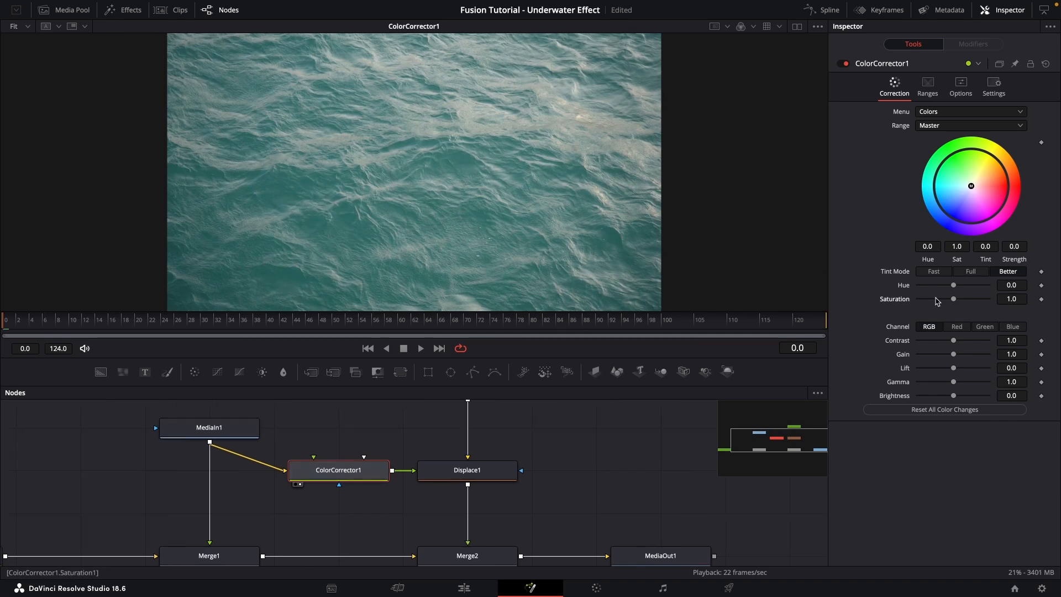
left_click_drag(958, 301, 906, 302)
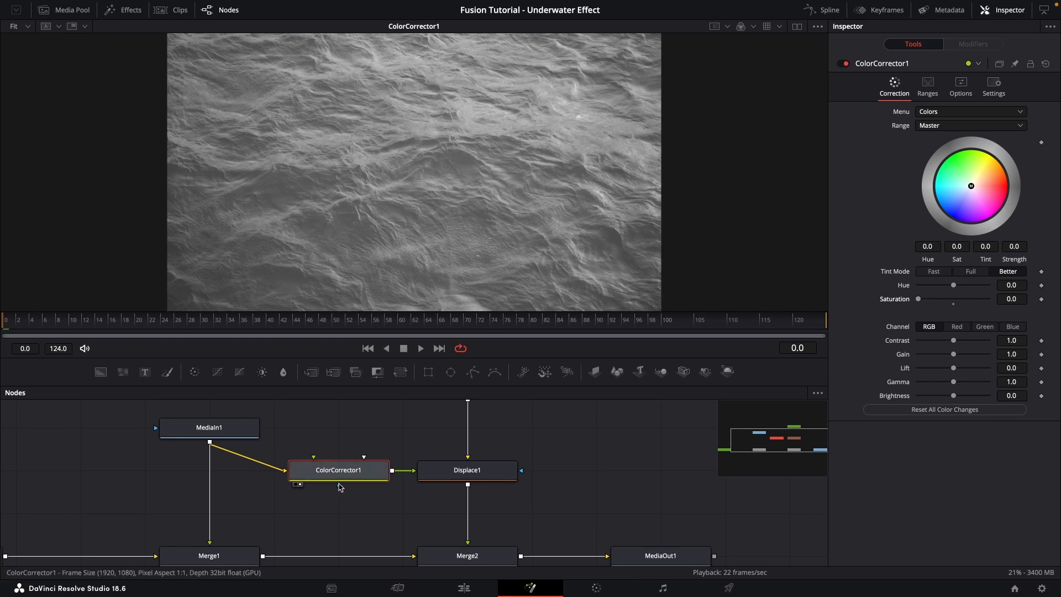
Set ColorCorrector1's Contrast to 3.0, Gain to 1.38 and Lift to -0.61.
left_click_drag(495, 469, 501, 455)
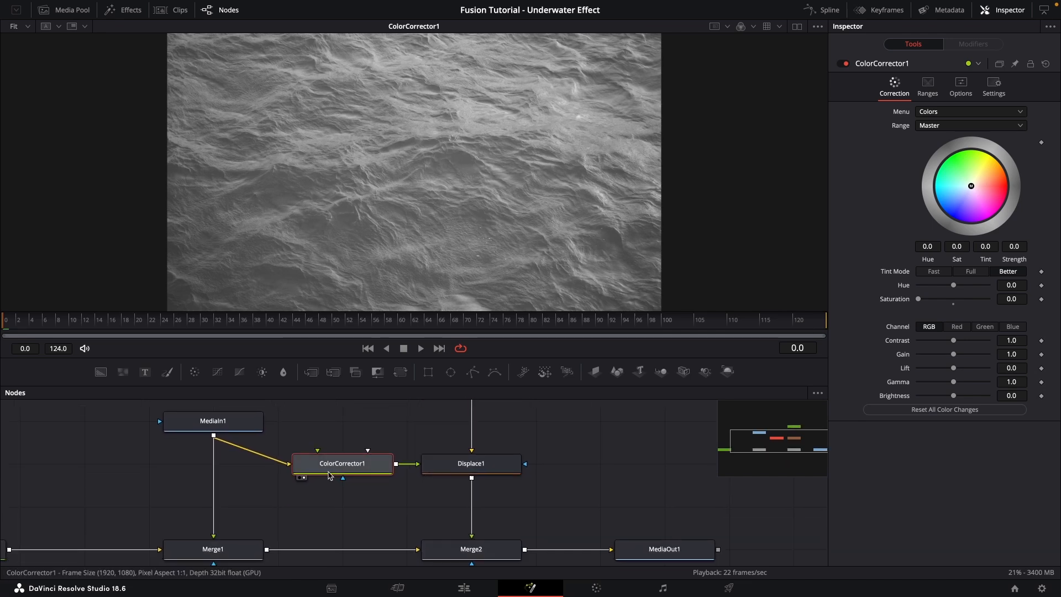
left_click_drag(954, 341, 979, 342)
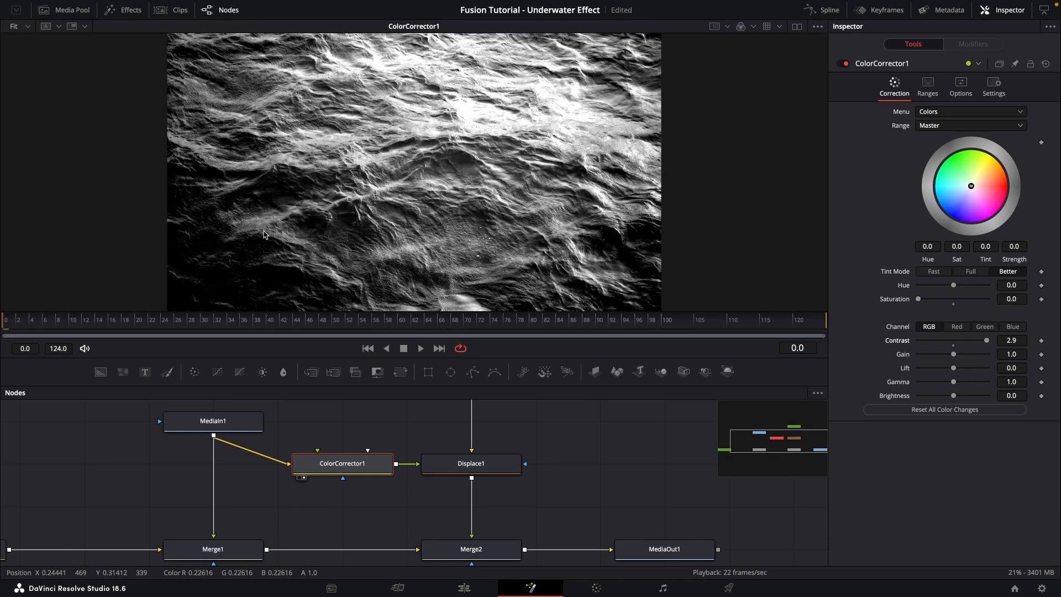
left_click_drag(986, 341, 952, 371)
mouse_move(949, 371)
left_mouse_down()
mouse_move(939, 369)
mouse_move(960, 355)
left_mouse_up()
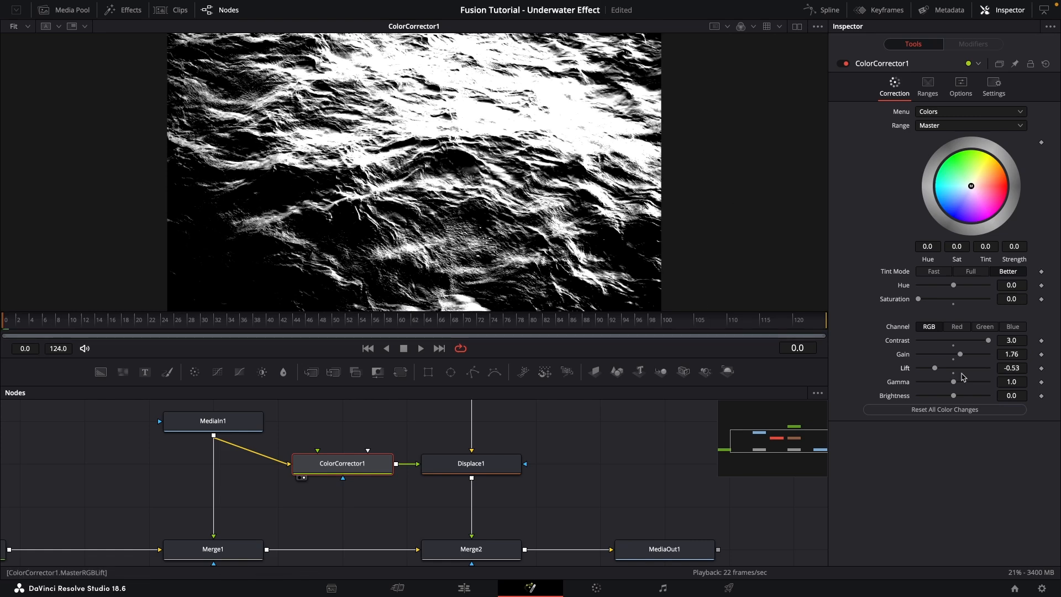
left_click_drag(961, 354, 968, 358)
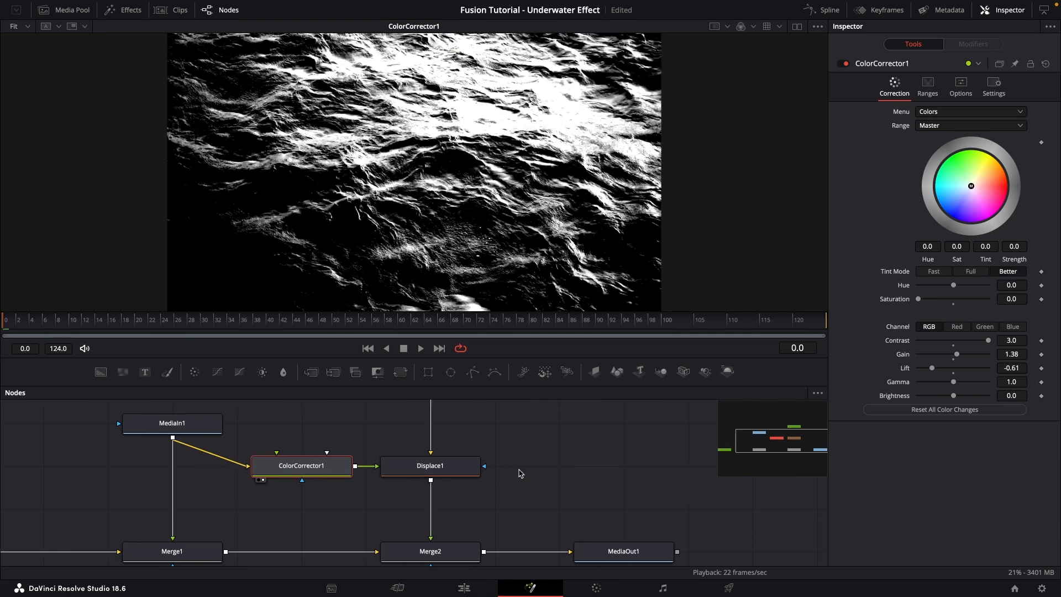
View the Displace1 node's output, play back the distorted text and return to the first frame.
left_click(447, 468)
key("1")
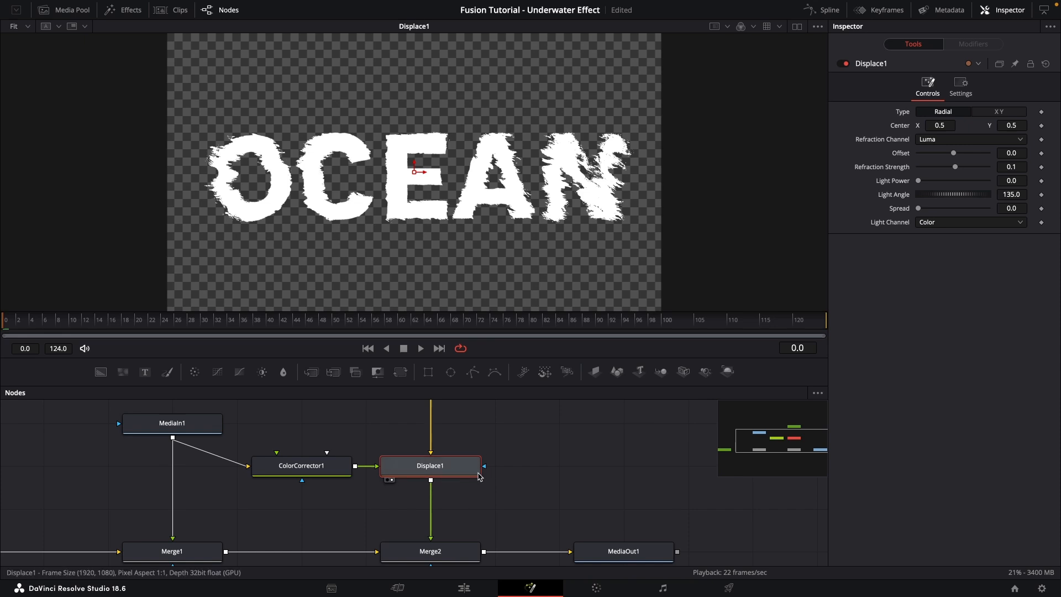
left_click(421, 348)
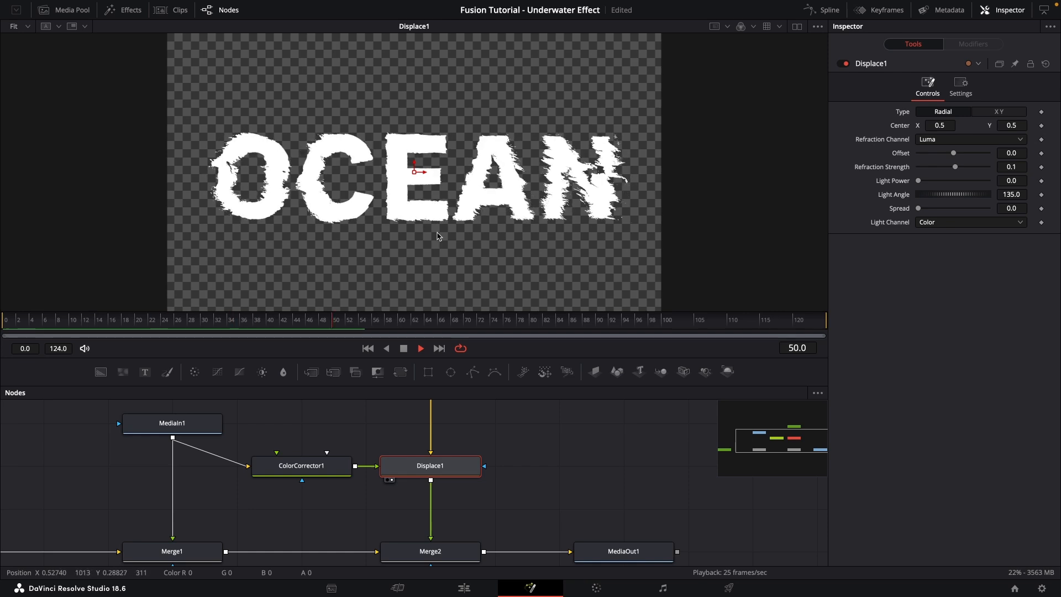
left_click(403, 348)
left_click(368, 348)
Show the full composite from the MediaOut1 node in the viewer.
scroll(497, 487, "down", 2)
left_click(580, 522)
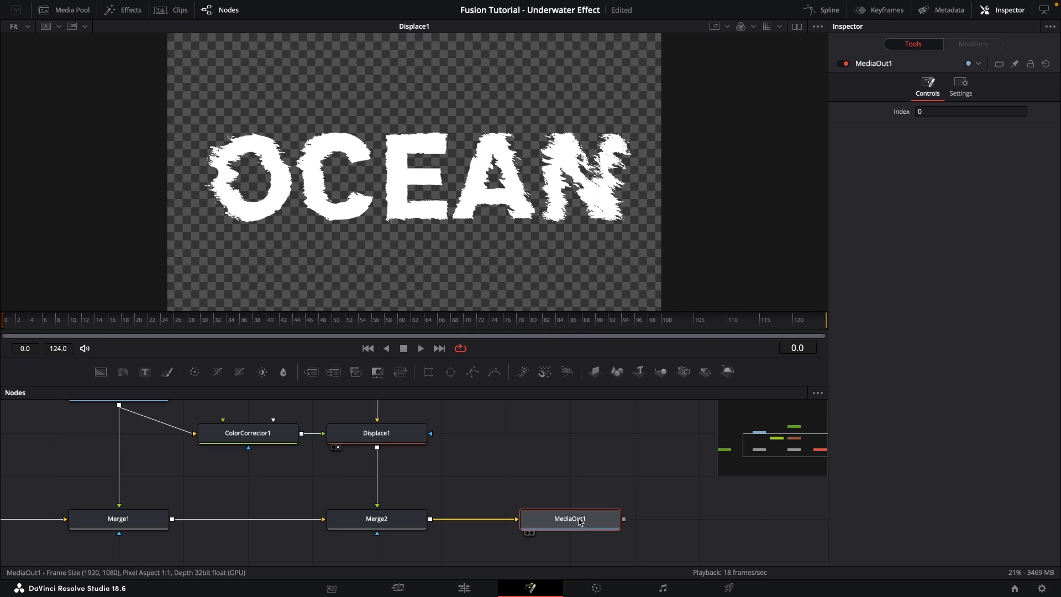
scroll(506, 464, "right", 2)
scroll(540, 478, "down", 2)
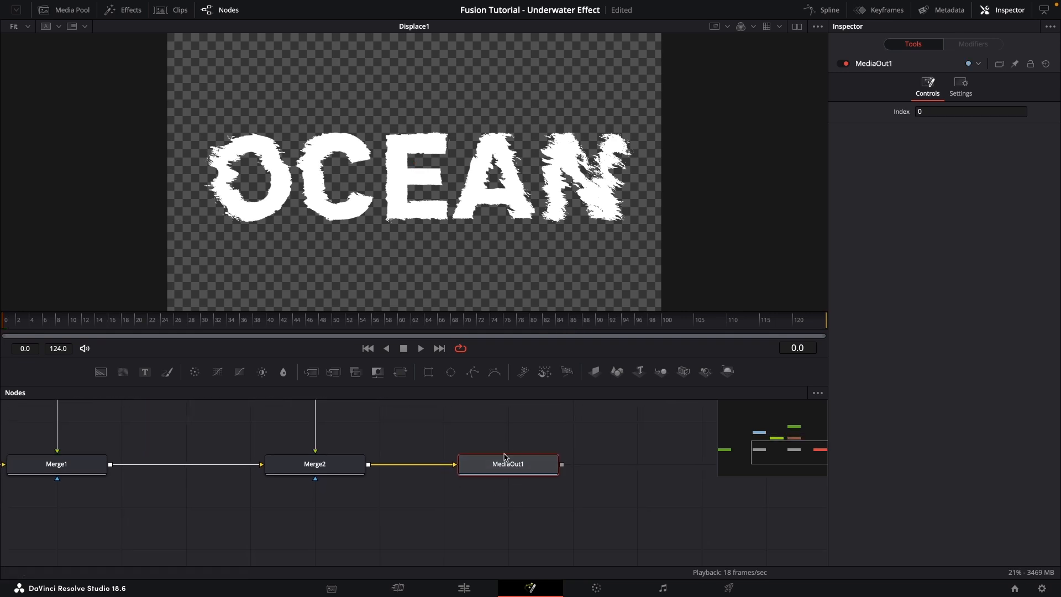
key("1")
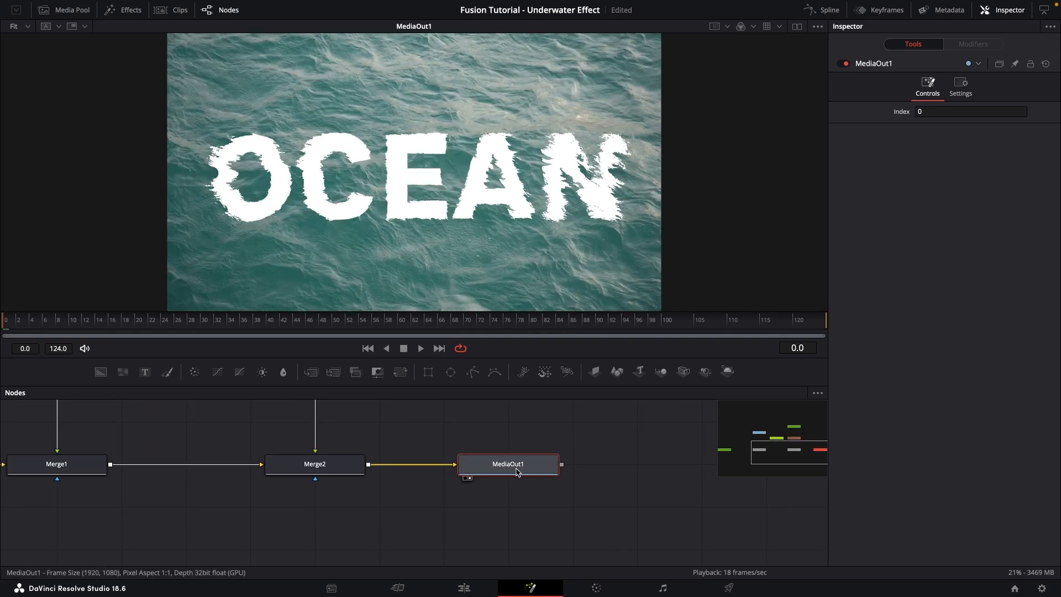
Set the Displace1 node's Spread to 0.213 and its Refraction Strength to 0.13.
scroll(552, 492, "up", 3)
left_click(429, 474)
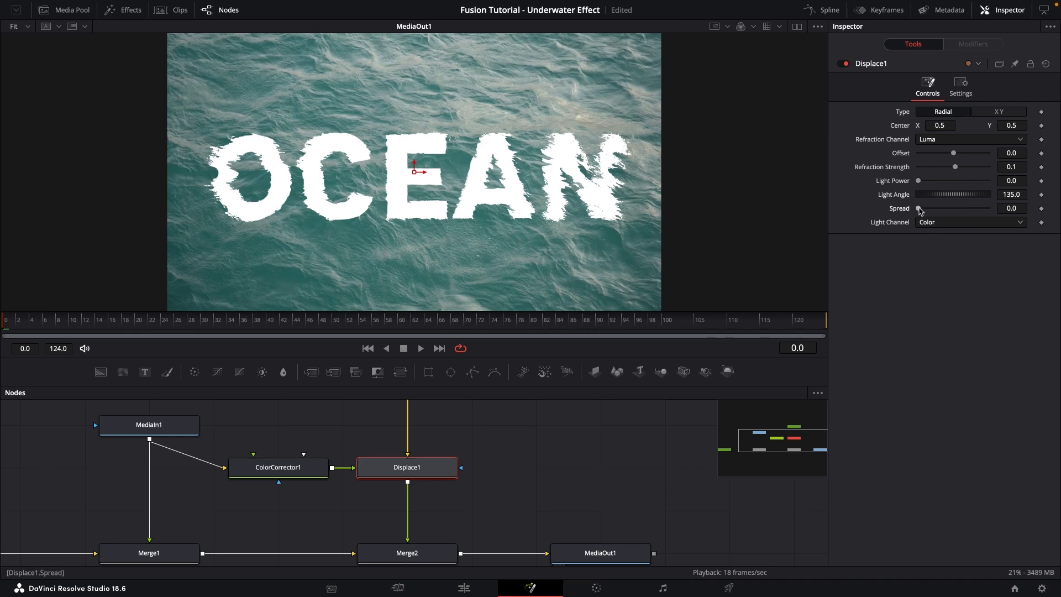
left_click_drag(919, 208, 945, 208)
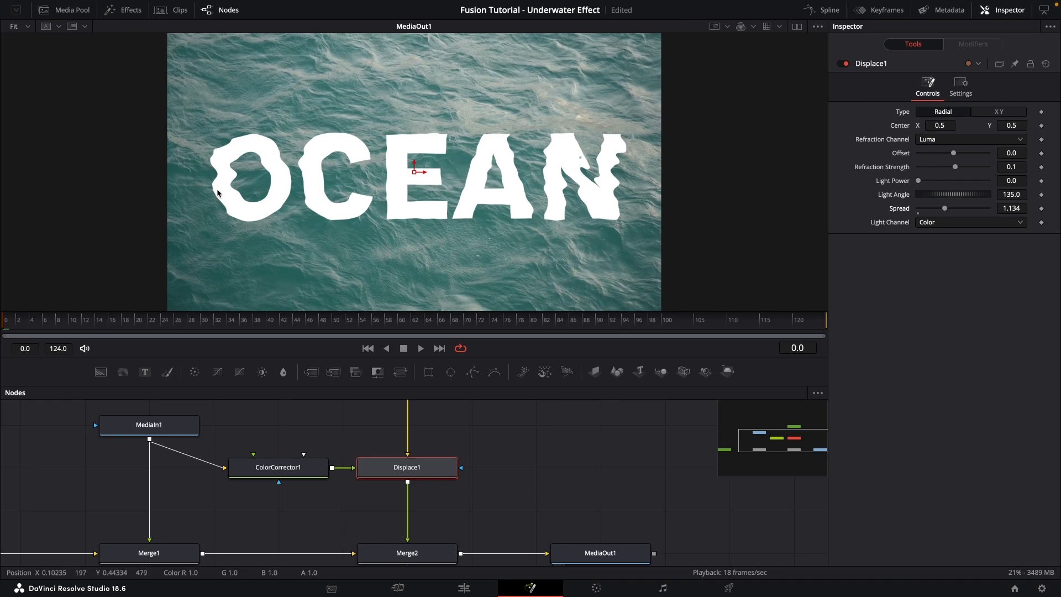
scroll(426, 187, "up", 2)
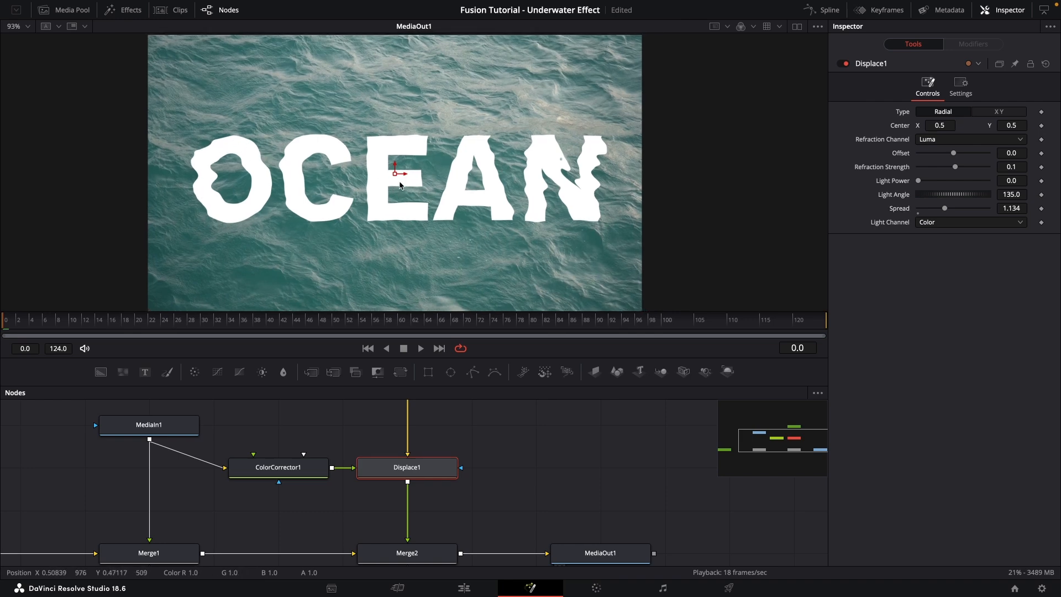
left_click_drag(944, 208, 997, 207)
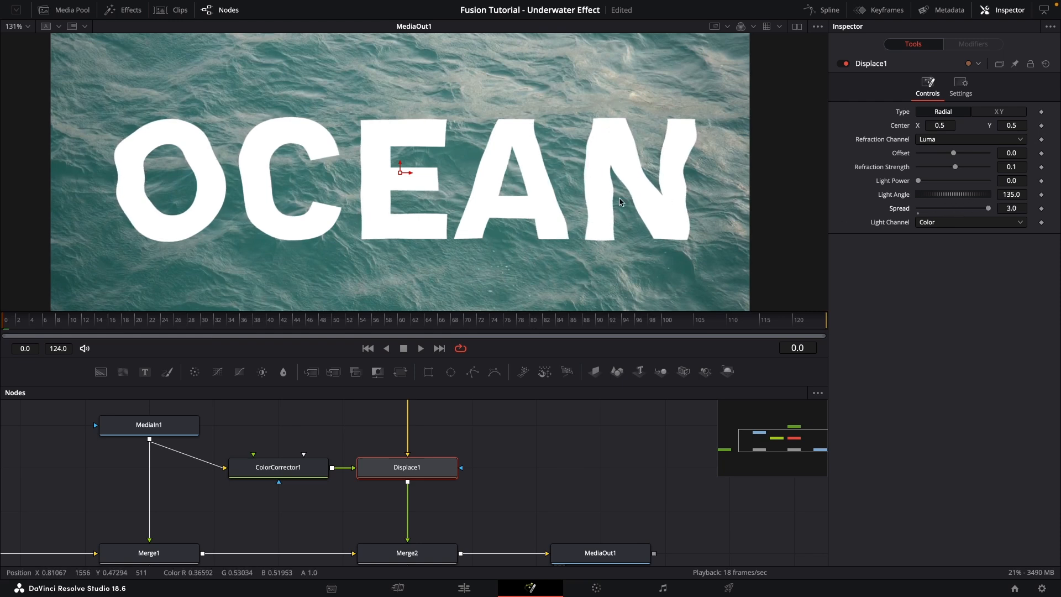
left_click_drag(989, 208, 854, 207)
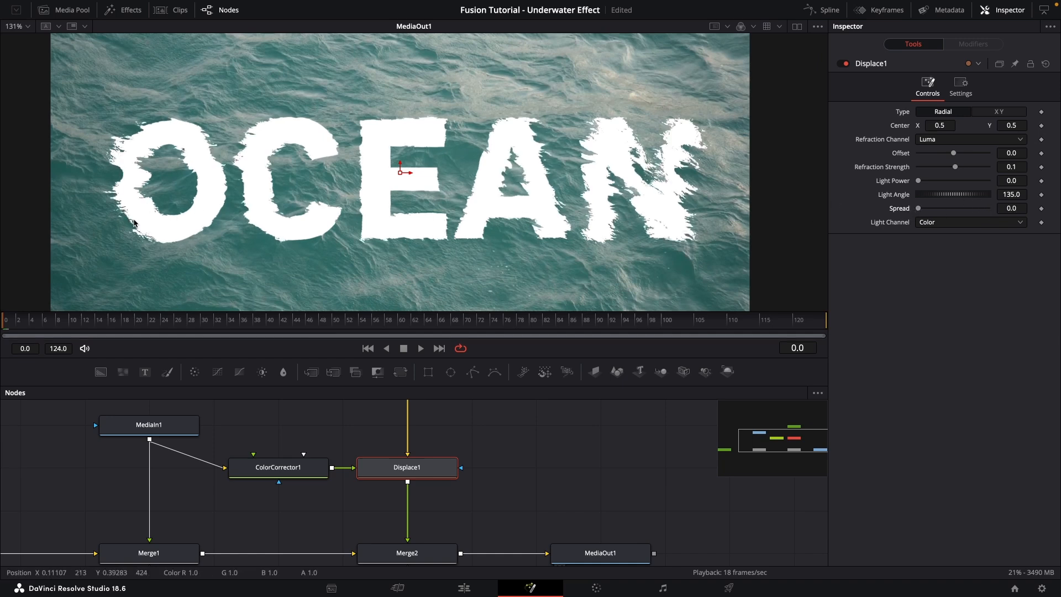
mouse_move(919, 208)
left_mouse_down()
mouse_move(932, 209)
mouse_move(923, 209)
left_mouse_up()
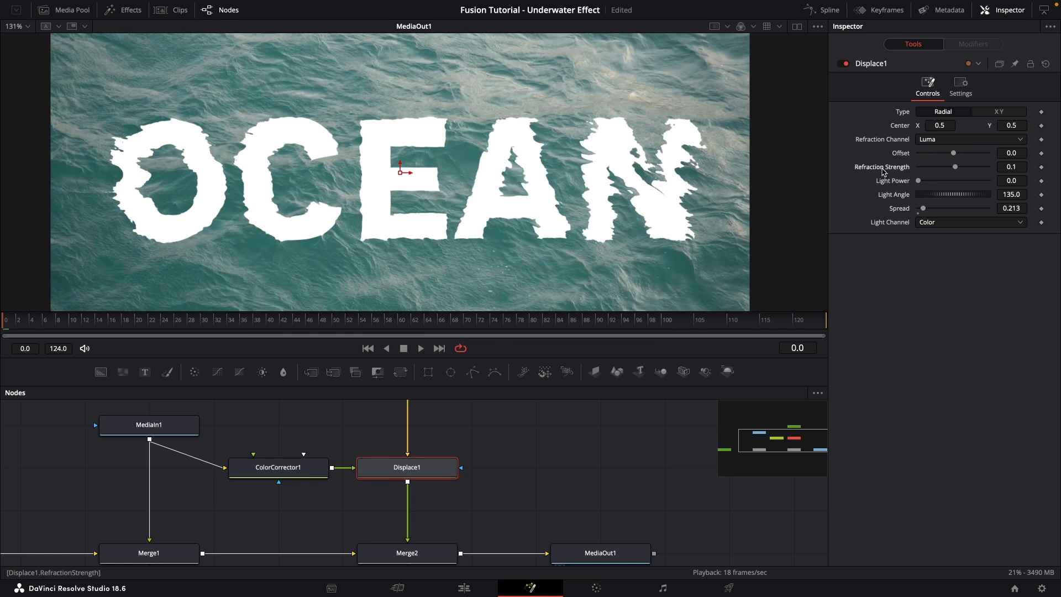
left_click_drag(956, 169, 954, 165)
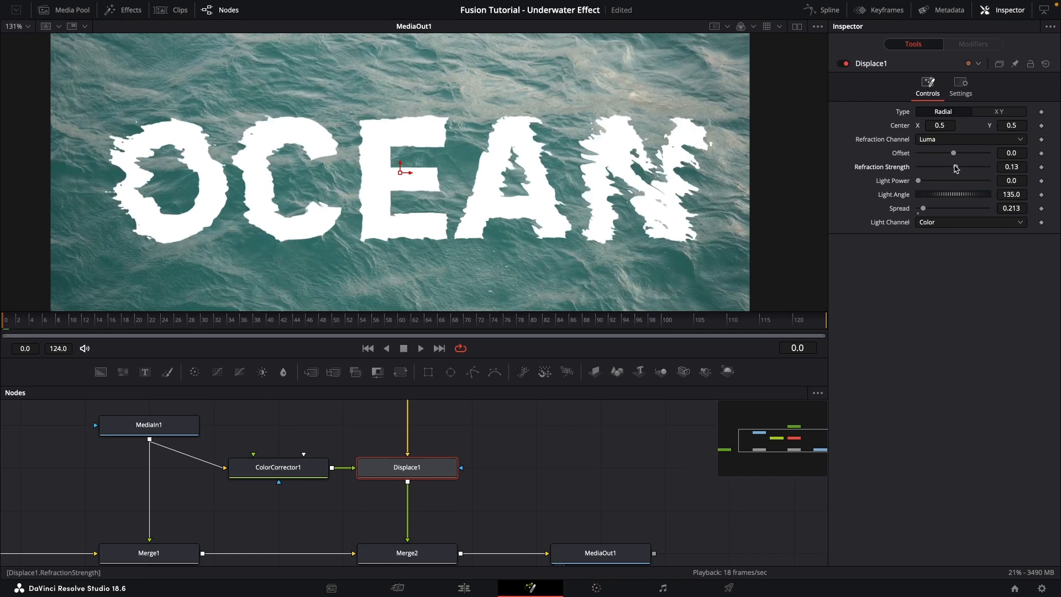
Add a Blur node with the default blur size into the connection between Displace1 and Merge2.
left_click_drag(497, 191, 483, 191)
scroll(483, 192, "down", 1)
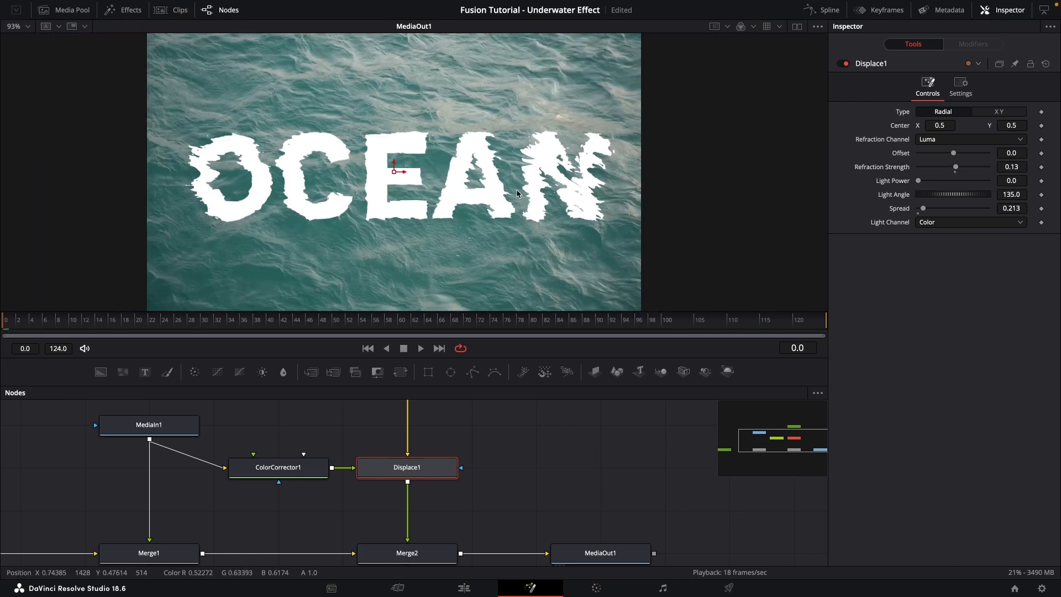
left_click_drag(484, 192, 491, 192)
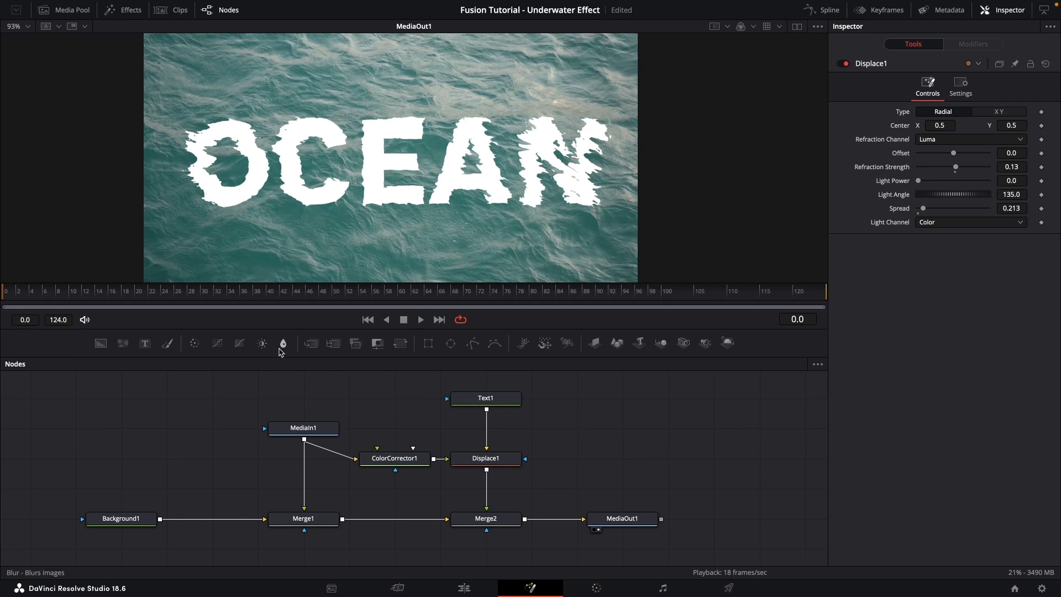
left_click(283, 344)
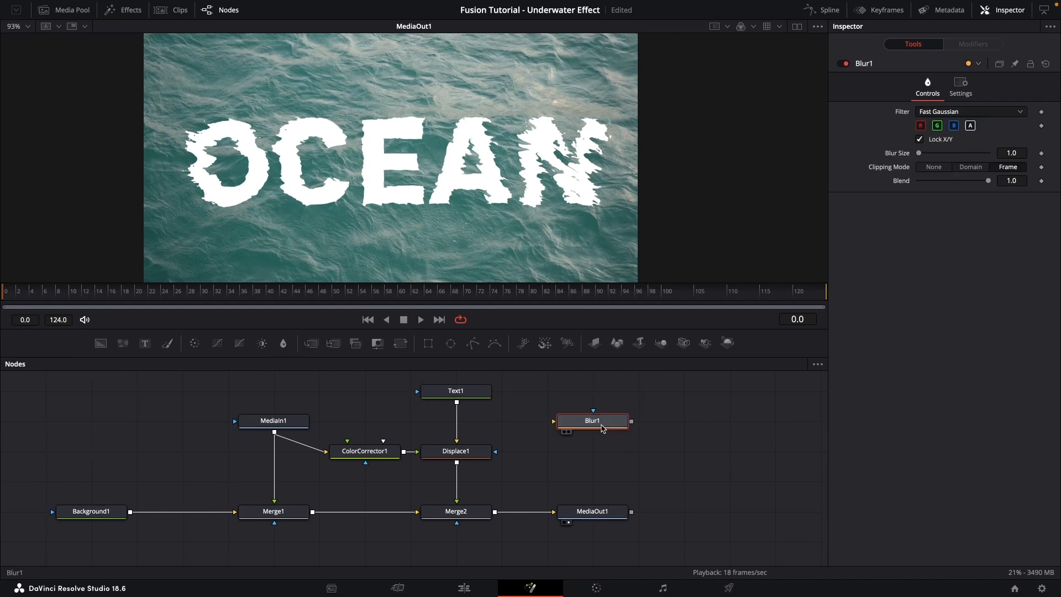
left_click_drag(589, 425, 457, 485)
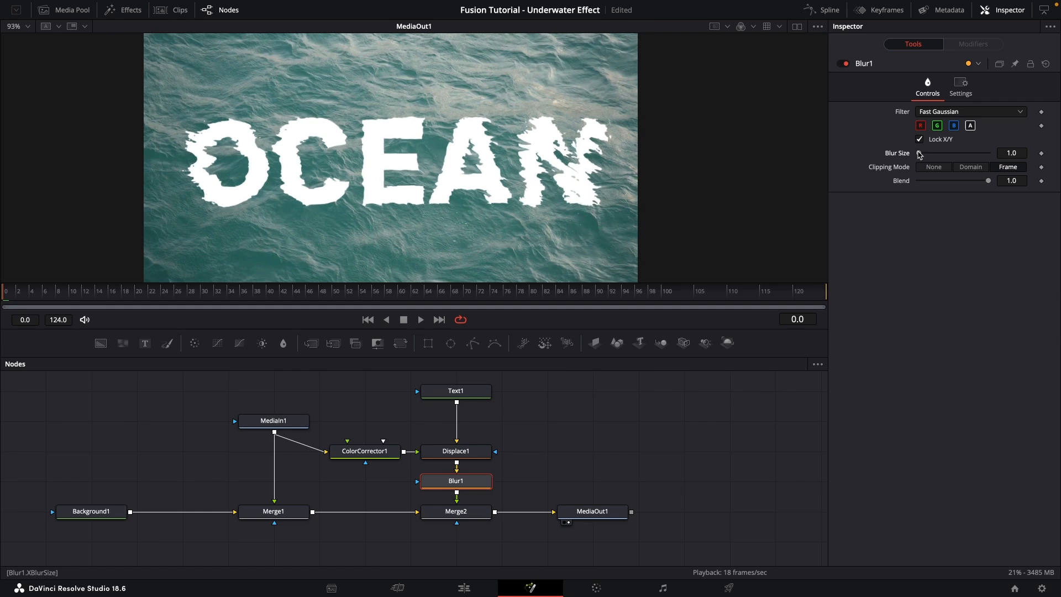
scroll(623, 405, "right", 2)
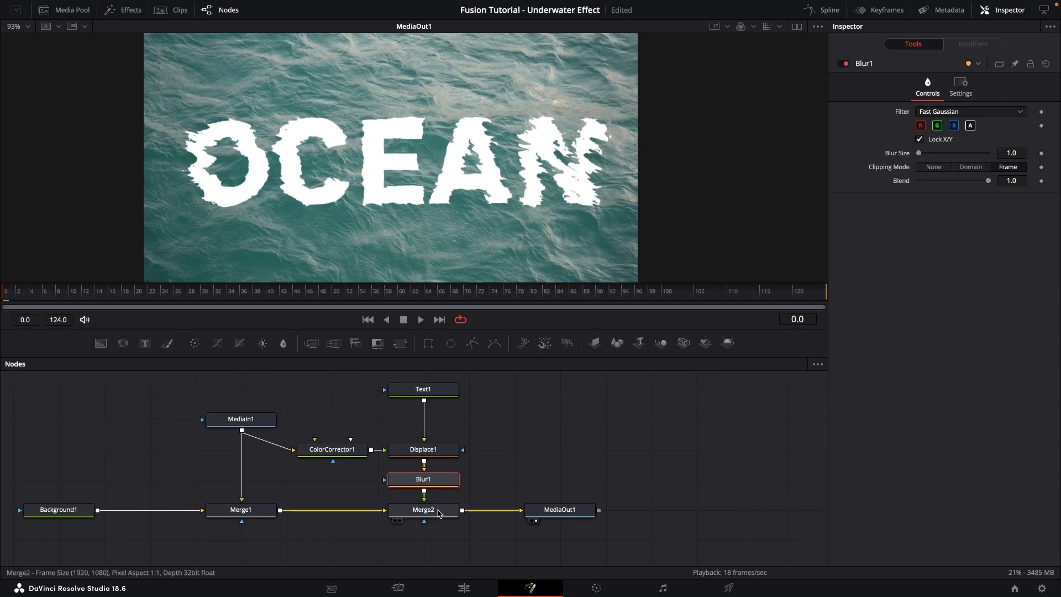
Set the Blend of the Merge2 node to 0.709 so the text is semi-transparent.
left_click(439, 514)
left_click(980, 84)
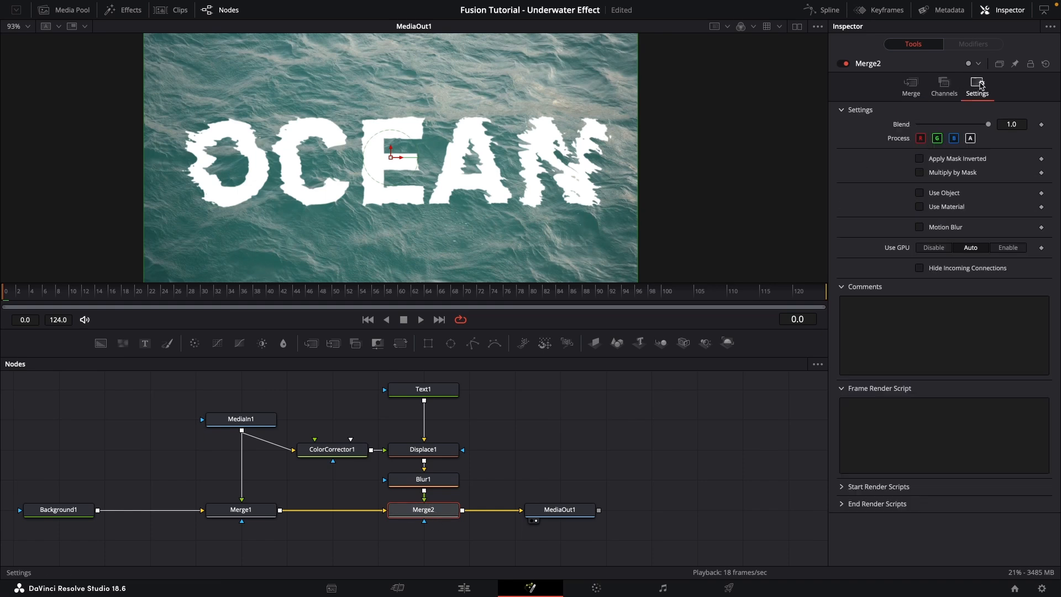
mouse_move(988, 124)
left_mouse_down()
mouse_move(922, 126)
mouse_move(989, 125)
mouse_move(968, 126)
left_mouse_up()
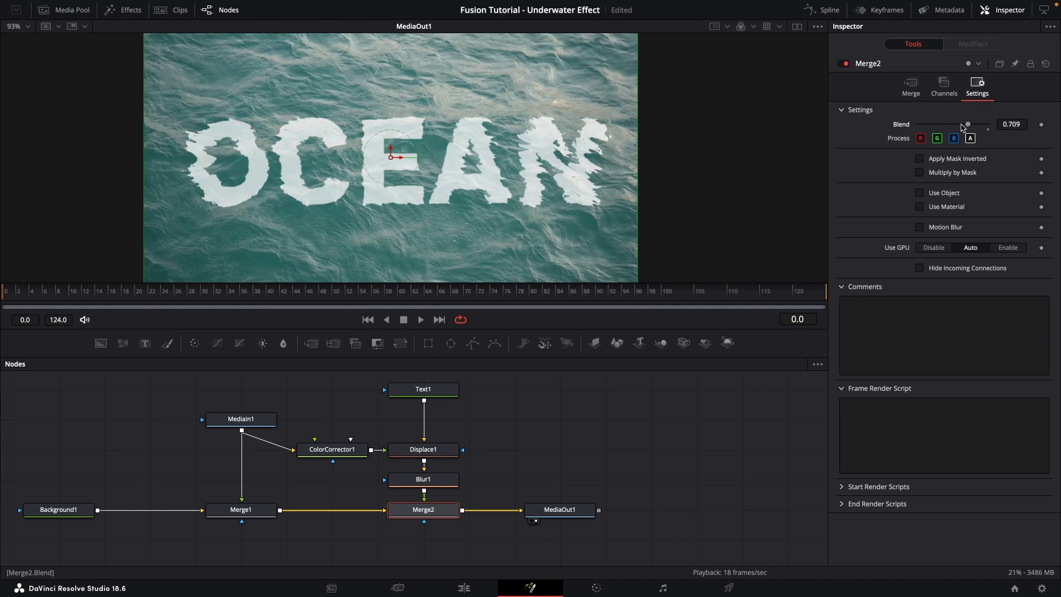
Change the Text1 node's text color to light cyan-blue and play back the final composite.
left_click(419, 404)
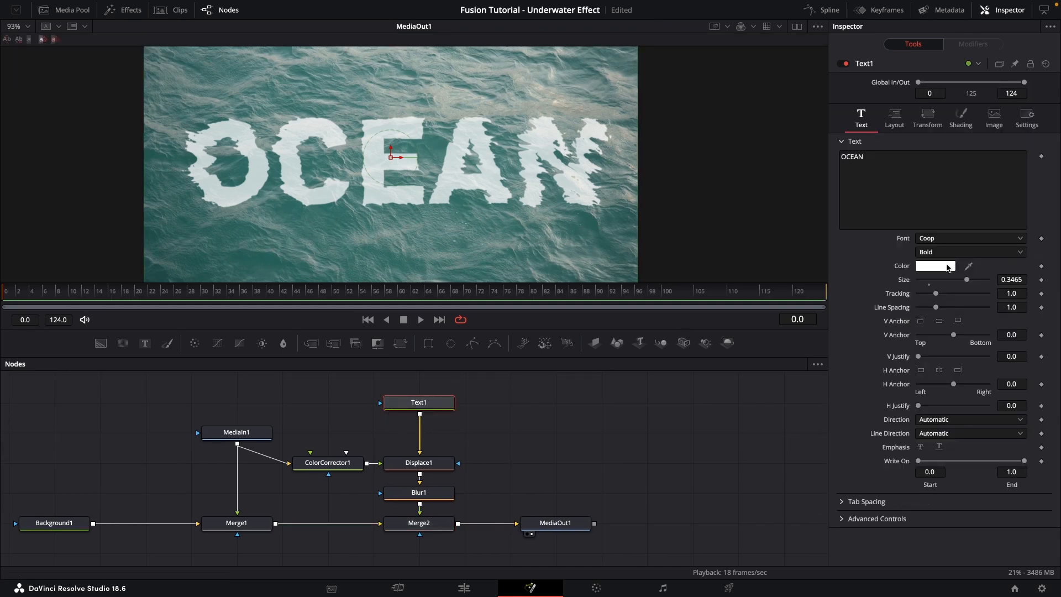
left_click(945, 267)
left_click_drag(118, 403, 108, 413)
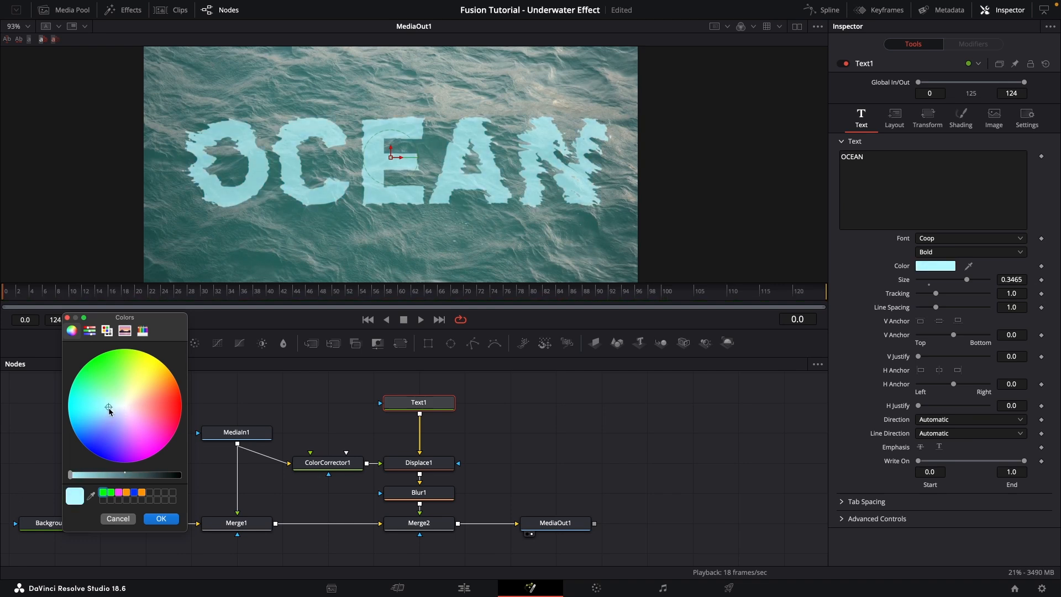
left_click(165, 519)
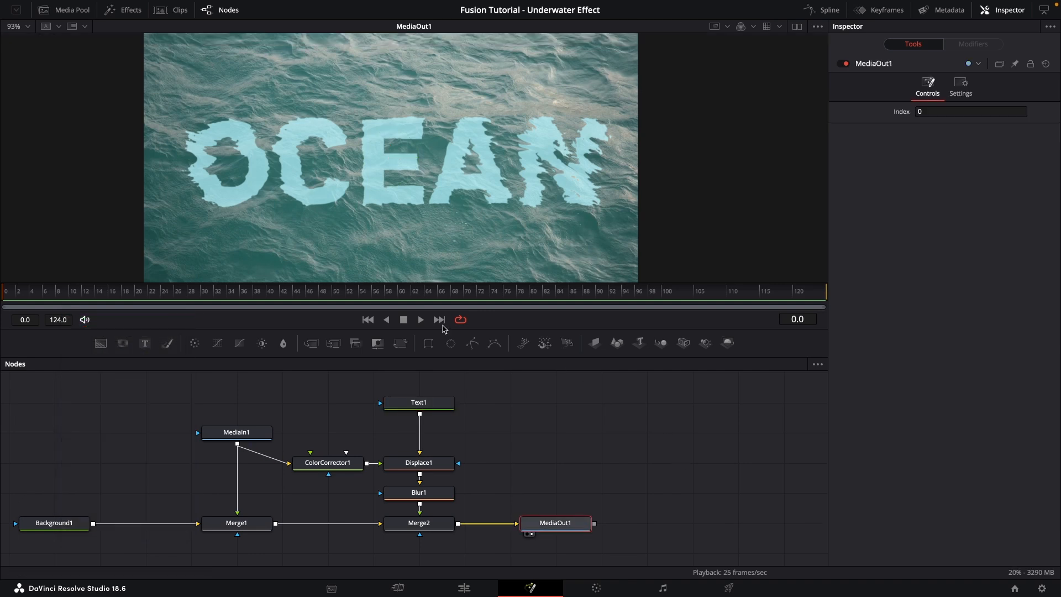
left_click(420, 320)
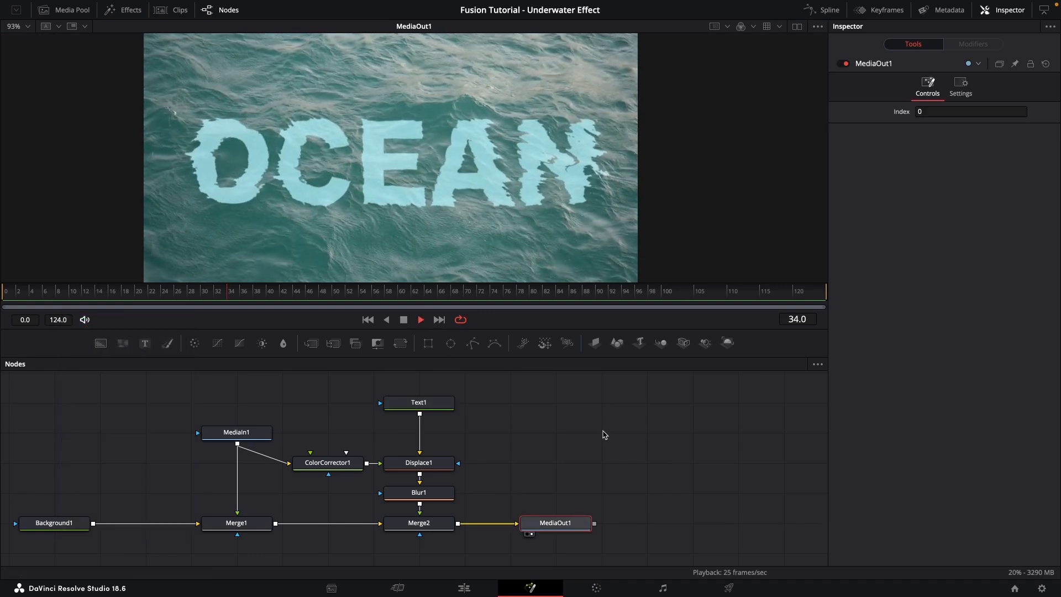